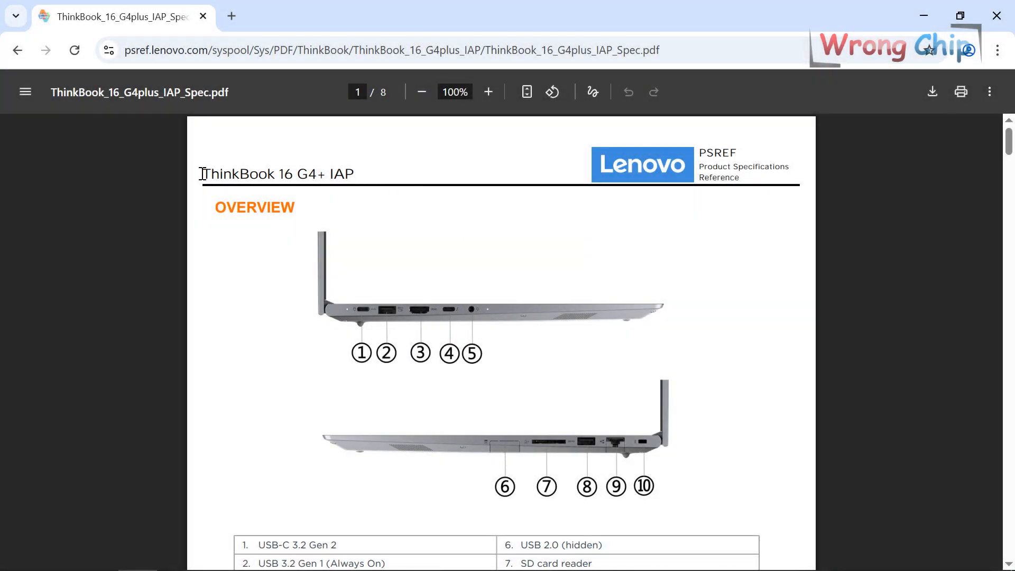
# - Note the ThinkBook 16 G4+ IAP model and UO3802 chip, then load both old BIN dumps into HxD
pyautogui.moveTo(202, 174); pyautogui.dragTo(354, 173)
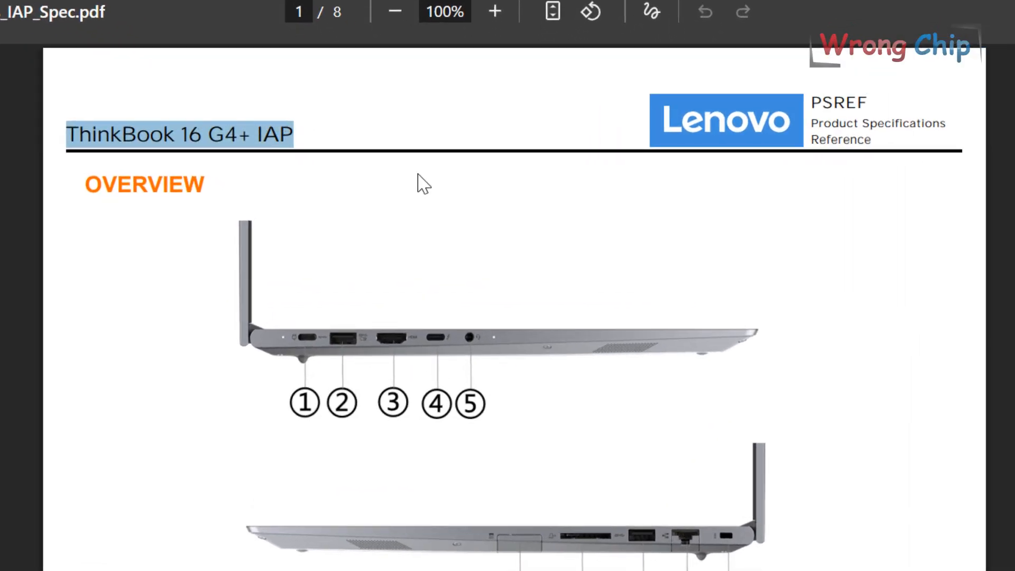
pyautogui.scroll(-5, 508, 318)
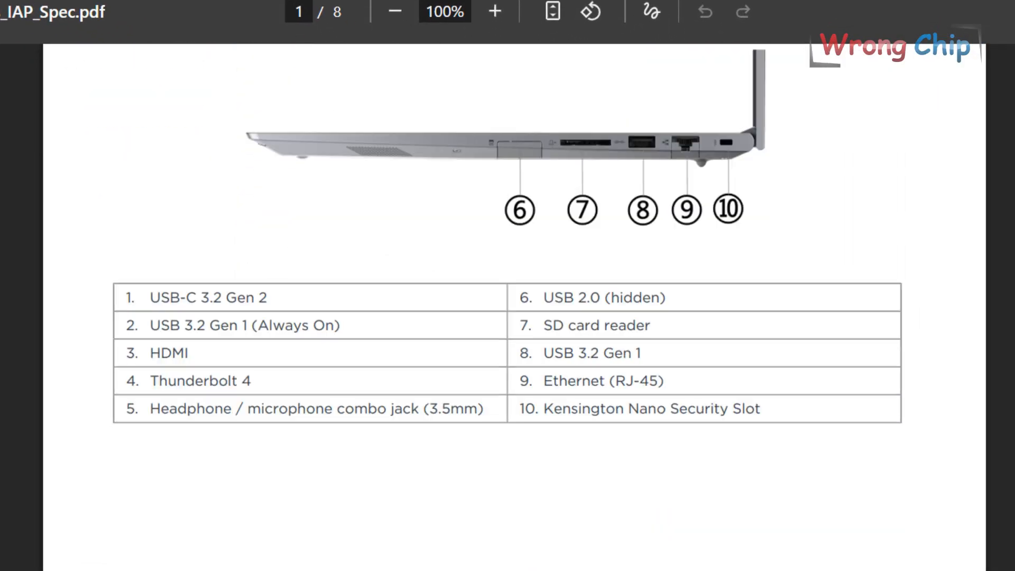
pyautogui.scroll(-5, 508, 317)
pyautogui.scroll(-5, 508, 317)
pyautogui.scroll(-5, 508, 317)
pyautogui.scroll(-3, 650, 285)
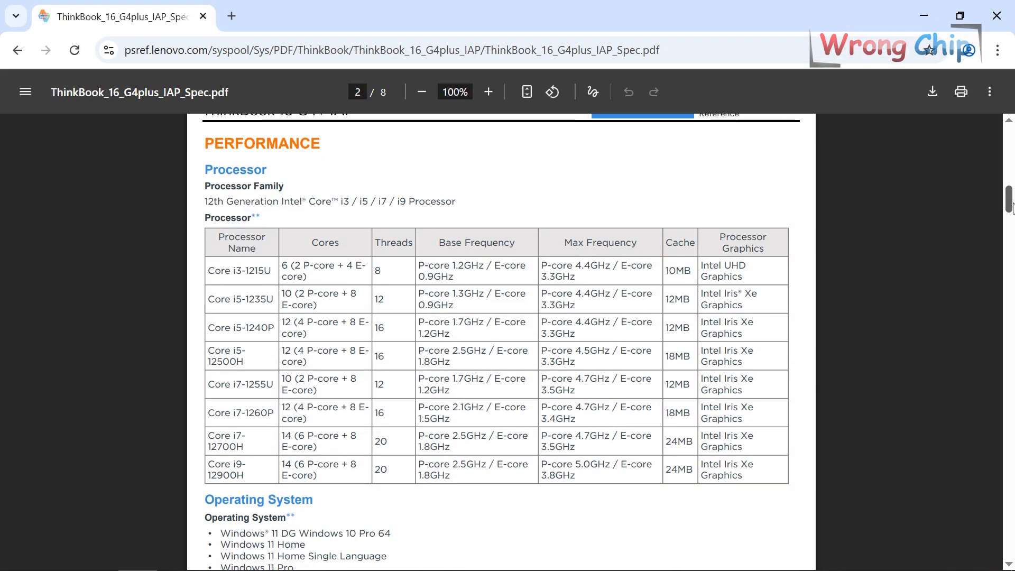
pyautogui.scroll(-2, 650, 284)
pyautogui.scroll(3, 561, 297)
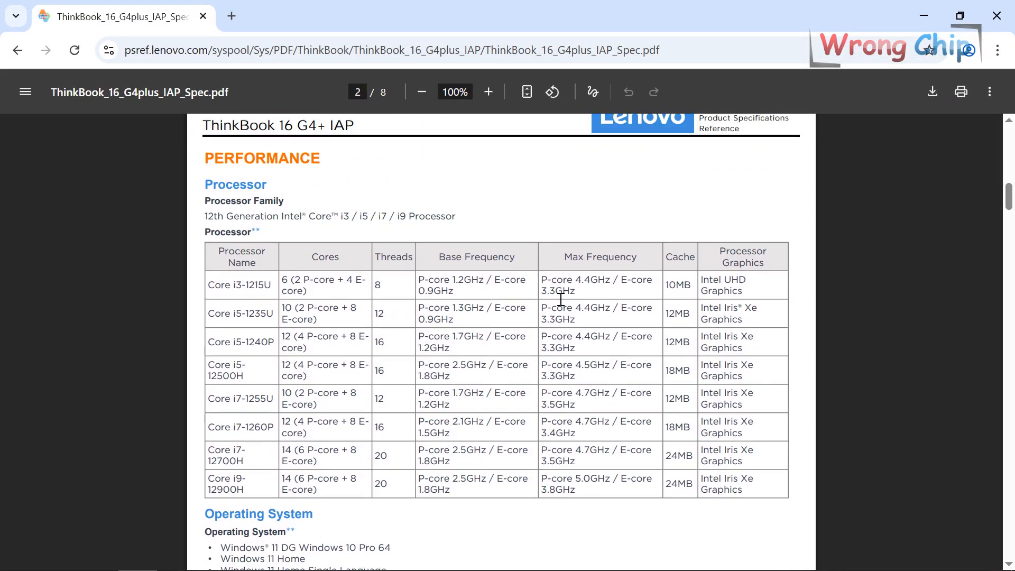
pyautogui.scroll(2, 561, 298)
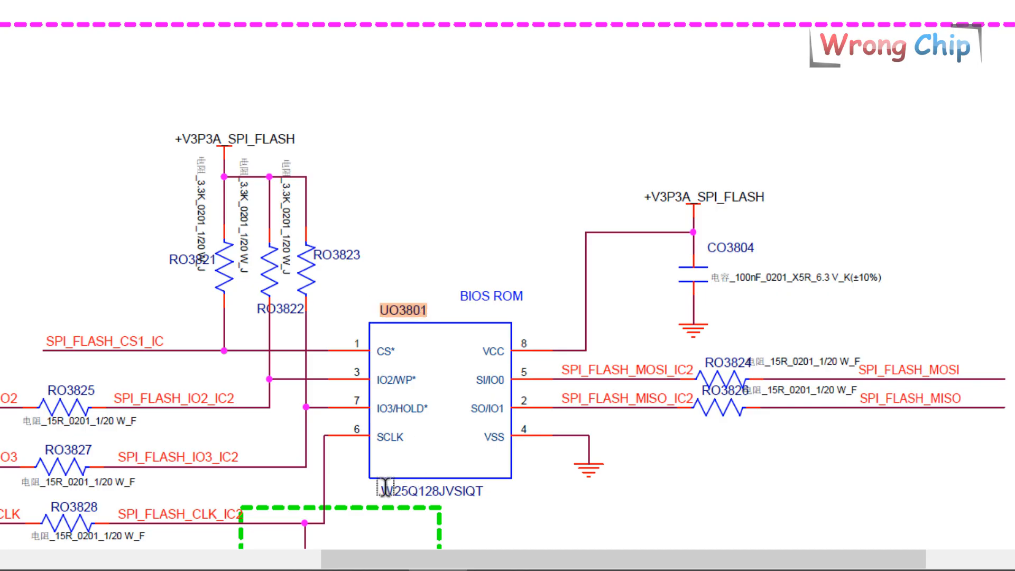
pyautogui.moveTo(383, 491); pyautogui.dragTo(441, 492)
pyautogui.scroll(-1, 494, 306)
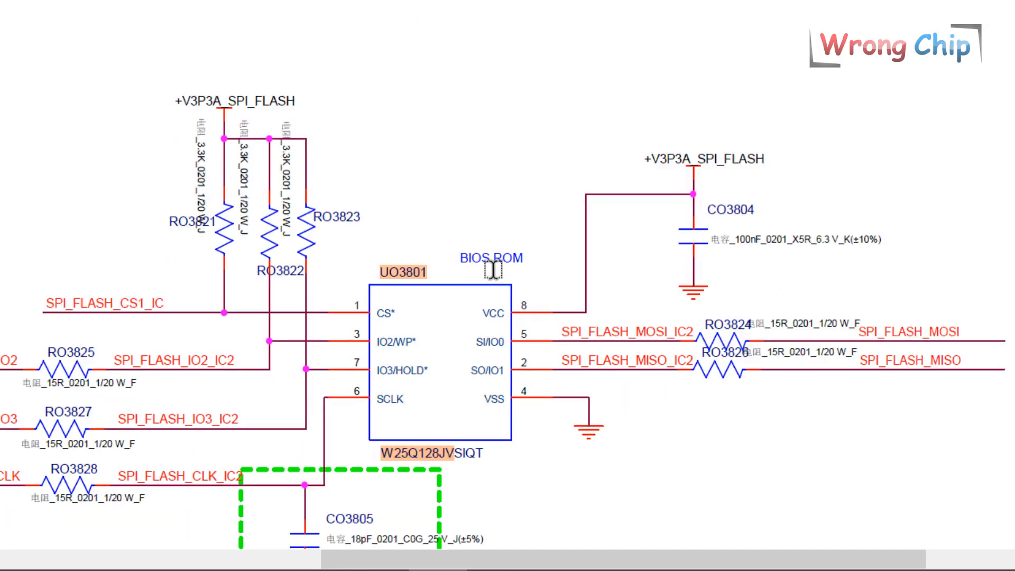
pyautogui.scroll(-5, 494, 270)
pyautogui.scroll(3, 494, 270)
pyautogui.doubleClick(349, 191)
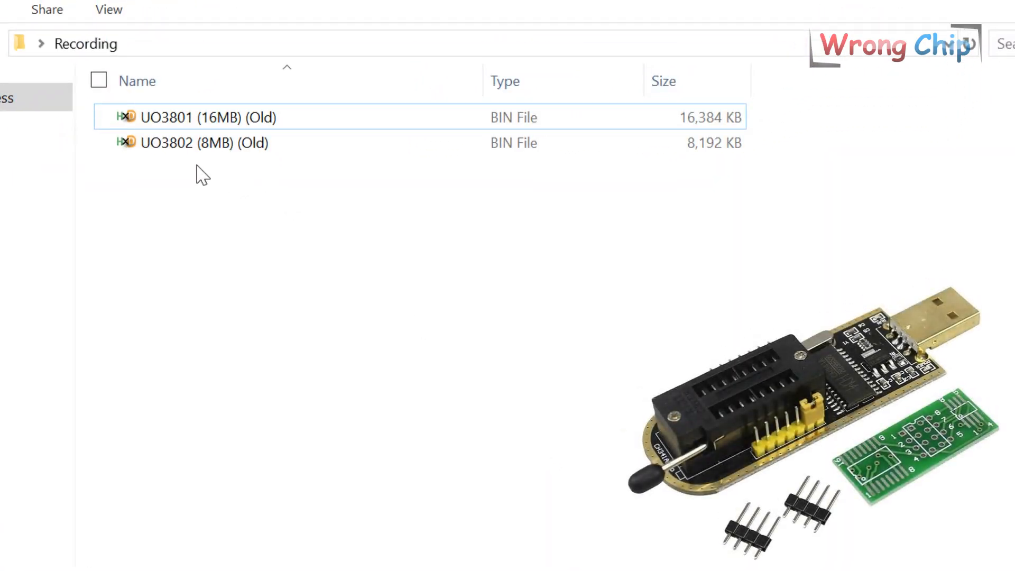
pyautogui.moveTo(249, 200); pyautogui.dragTo(198, 119)
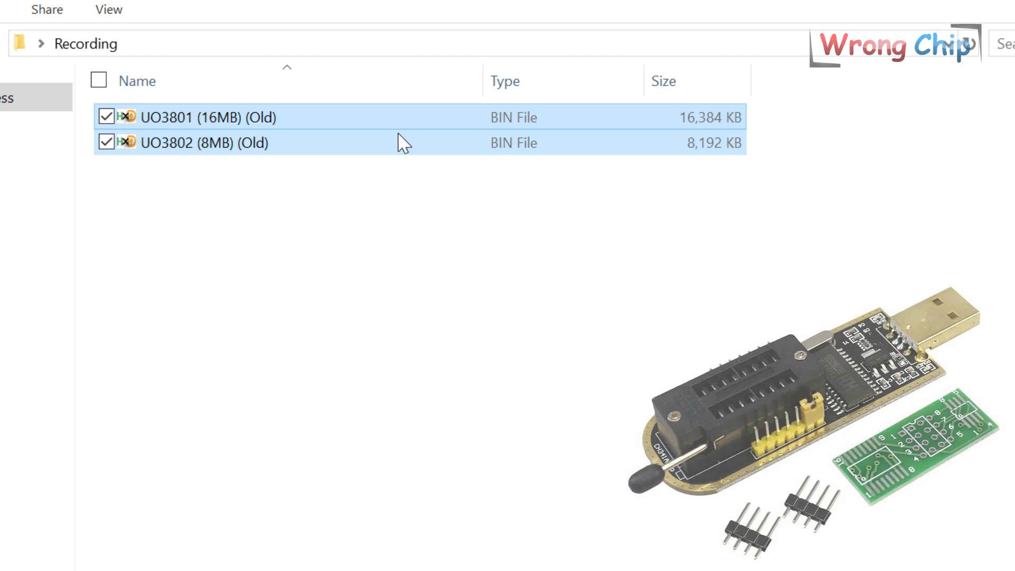
pyautogui.press('Return')
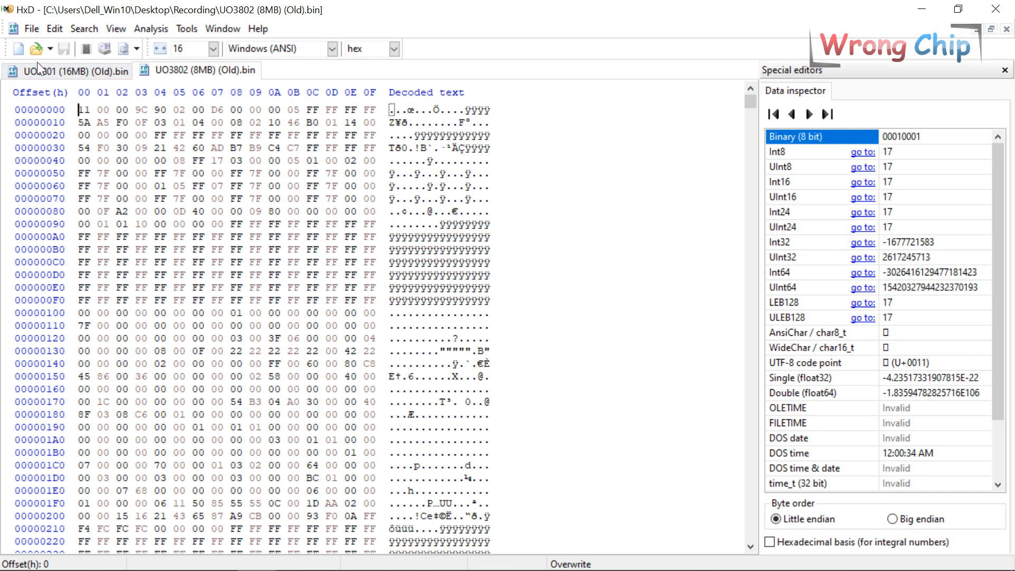
# - Compare the UO3801 and UO3802 tabs and highlight the 8MB dump's flash signature 5A A5 F0 0F
pyautogui.click(76, 71)
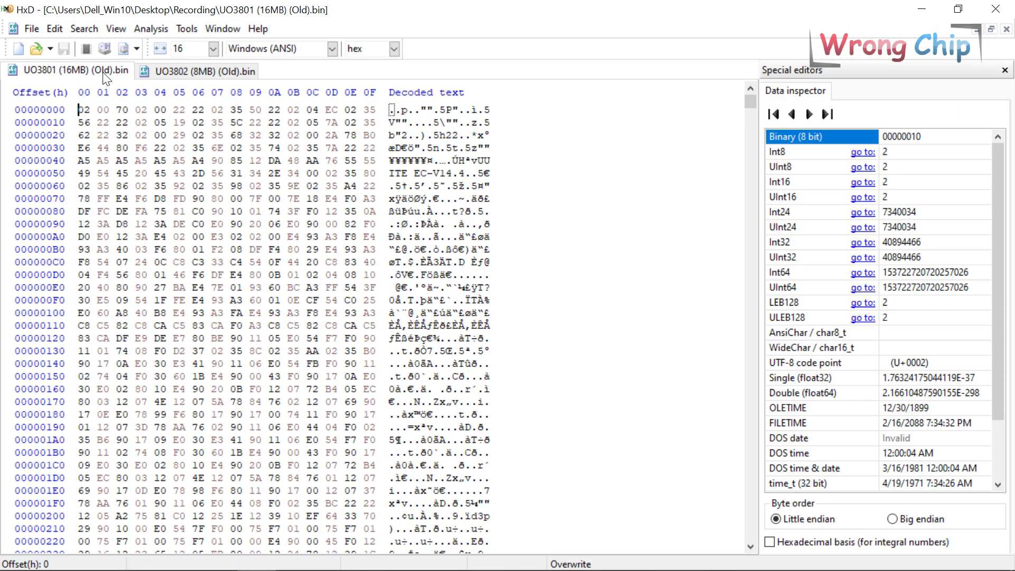
pyautogui.click(188, 73)
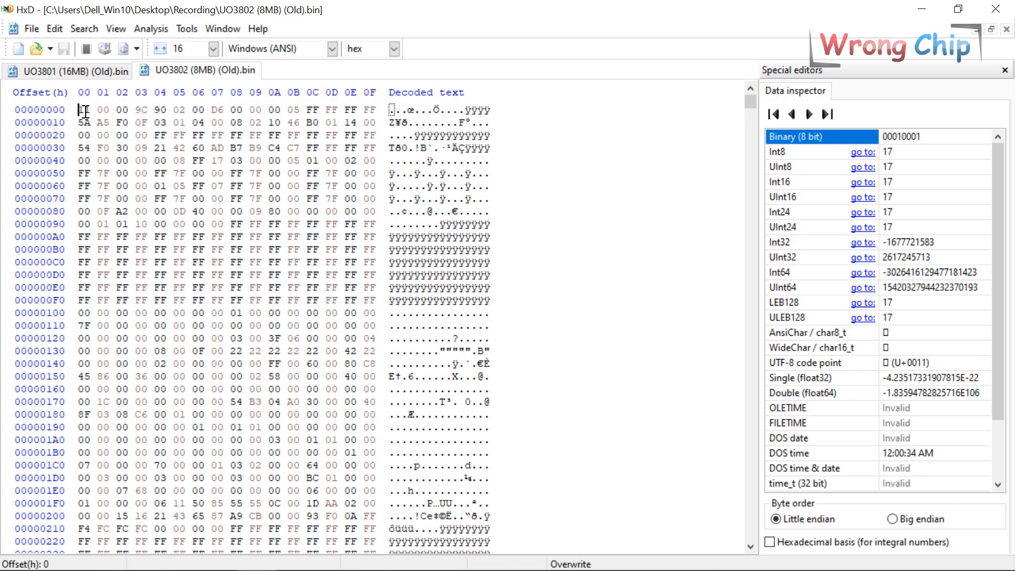
pyautogui.moveTo(148, 121); pyautogui.dragTo(83, 121)
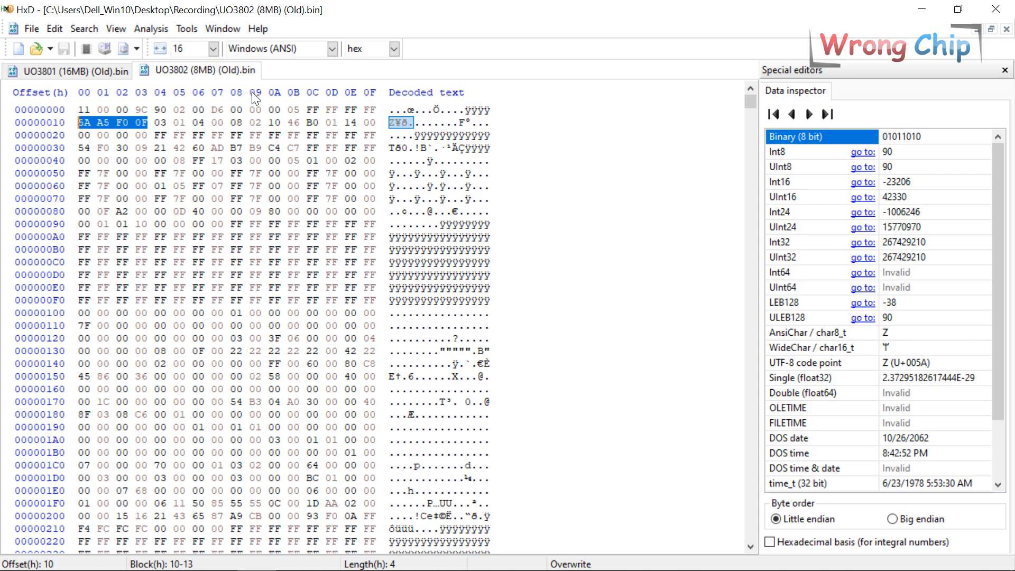
# - Confirm the 8MB dump ends in blank FF bytes at full size, then minimize HxD to show the Recording folder
pyautogui.hotkey('ctrl', 'a')
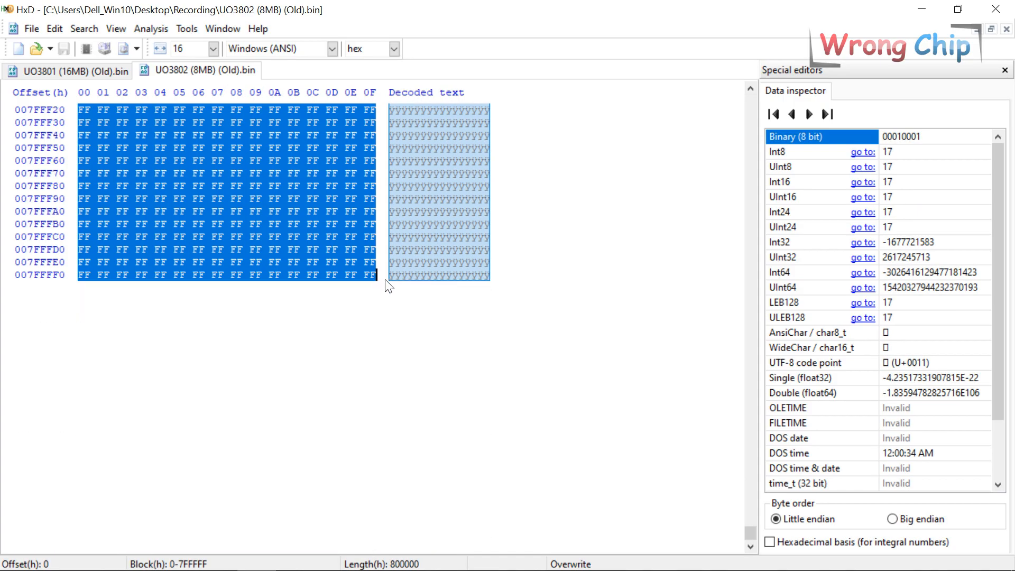
pyautogui.click(376, 275)
pyautogui.moveTo(376, 275); pyautogui.dragTo(312, 179)
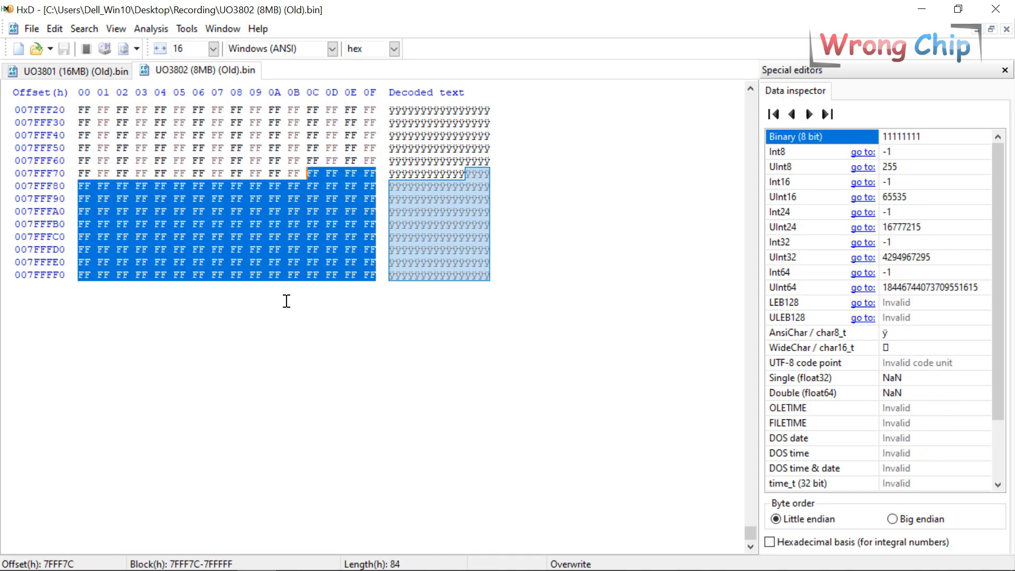
pyautogui.scroll(3, 287, 301)
pyautogui.scroll(5, 333, 341)
pyautogui.scroll(3, 341, 325)
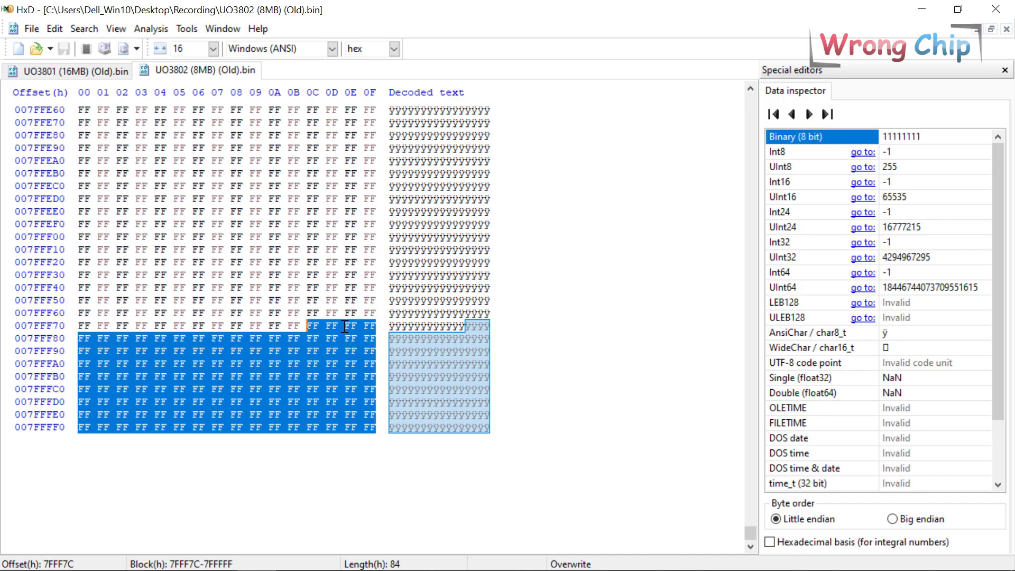
pyautogui.click(341, 286)
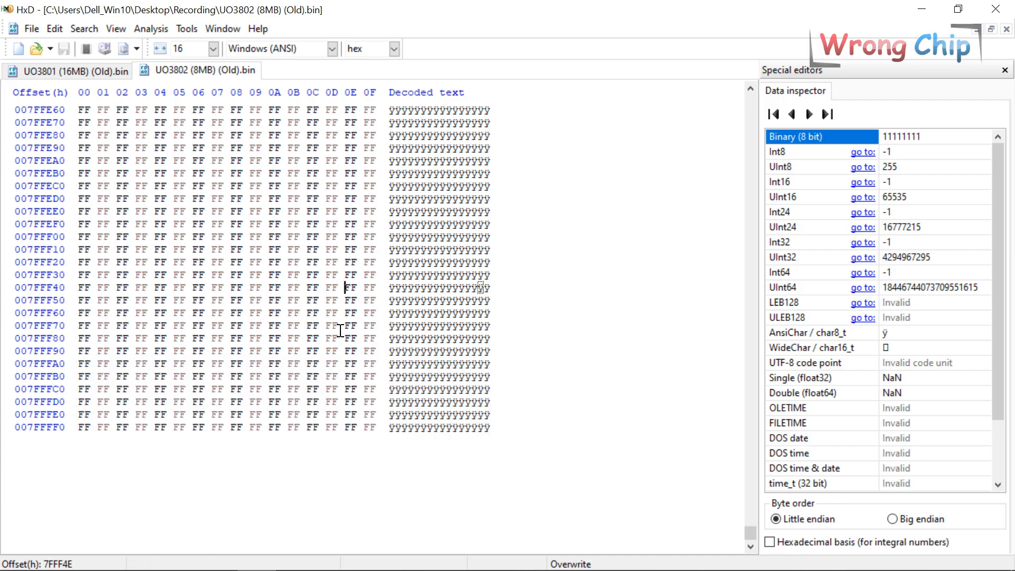
pyautogui.hotkey('ctrl', 'a')
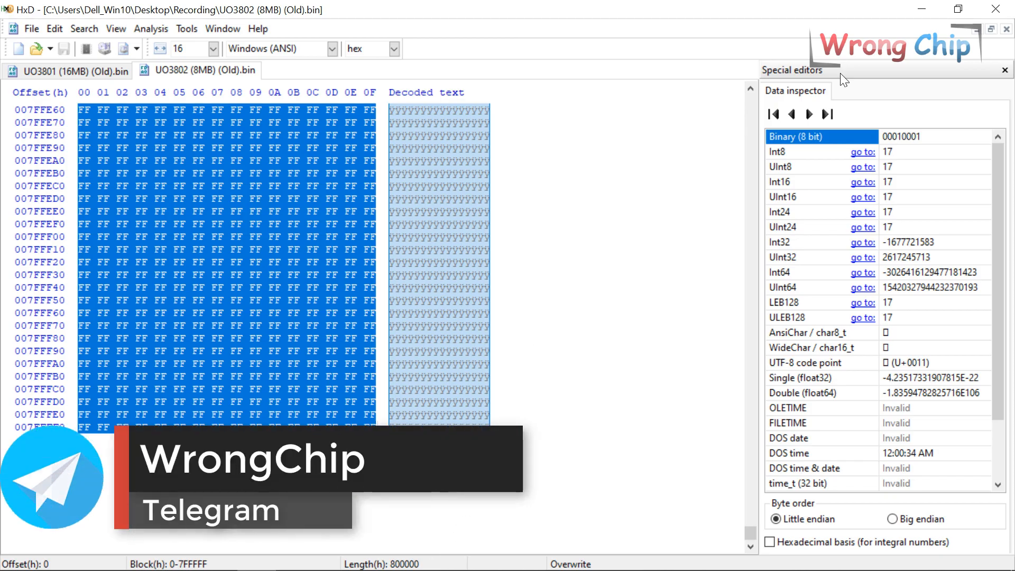
pyautogui.click(922, 9)
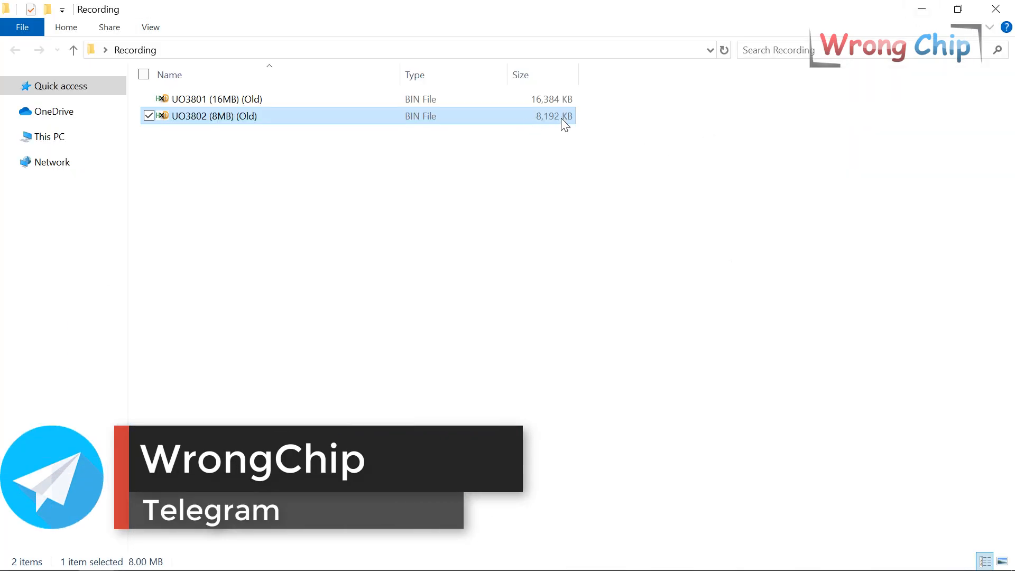
pyautogui.click(921, 9)
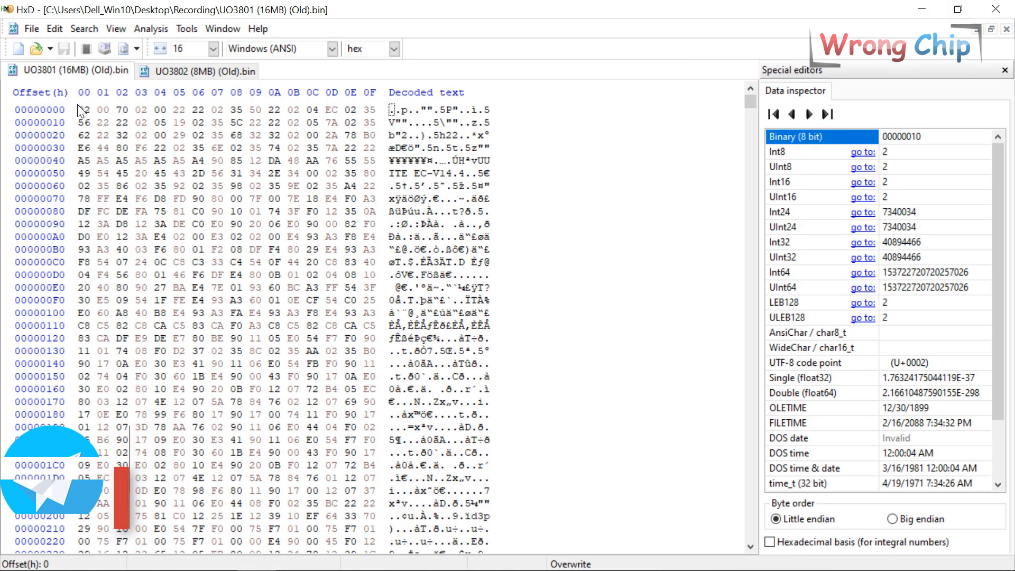
pyautogui.moveTo(80, 109)
pyautogui.mouseDown()
pyautogui.moveTo(414, 149)
pyautogui.moveTo(441, 161)
pyautogui.mouseUp()
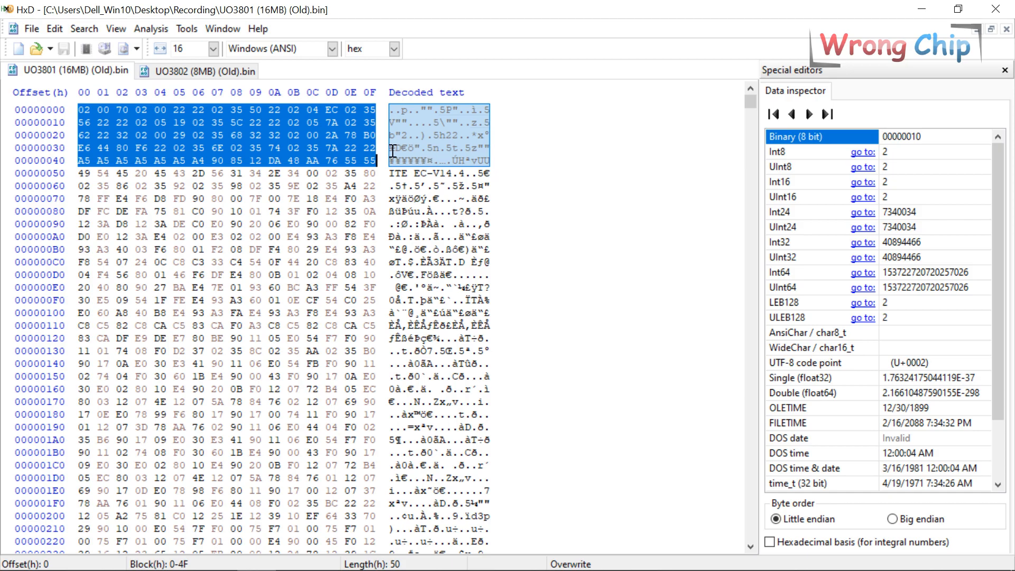
pyautogui.hotkey('ctrl', 'a')
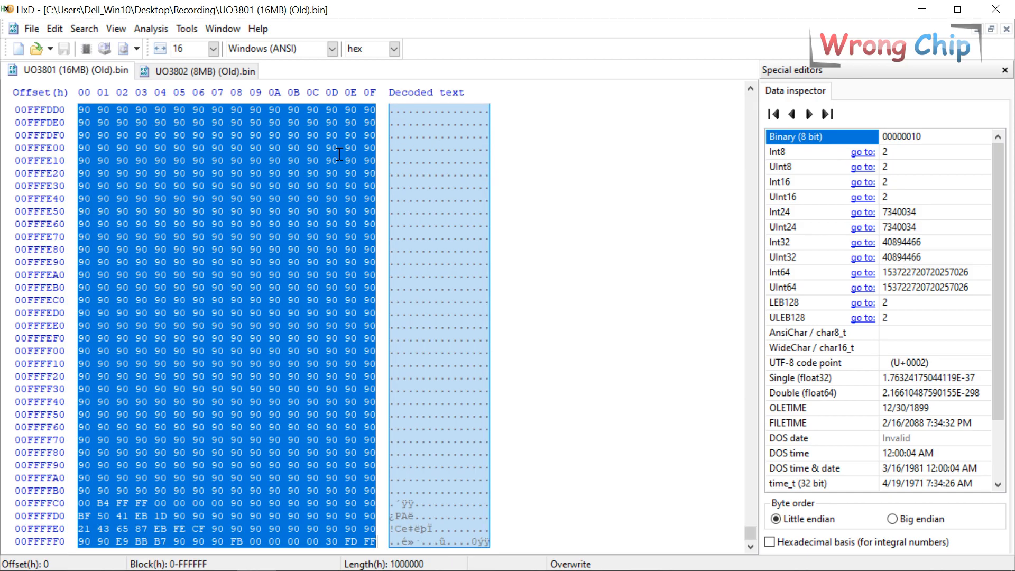
pyautogui.scroll(-4, 338, 153)
pyautogui.click(315, 291)
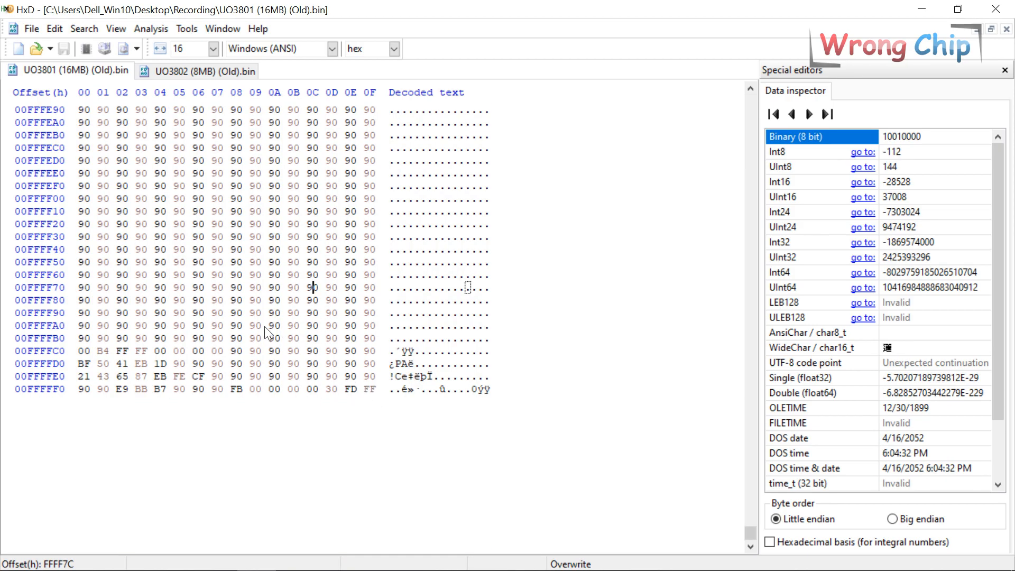
pyautogui.moveTo(248, 322); pyautogui.dragTo(401, 389)
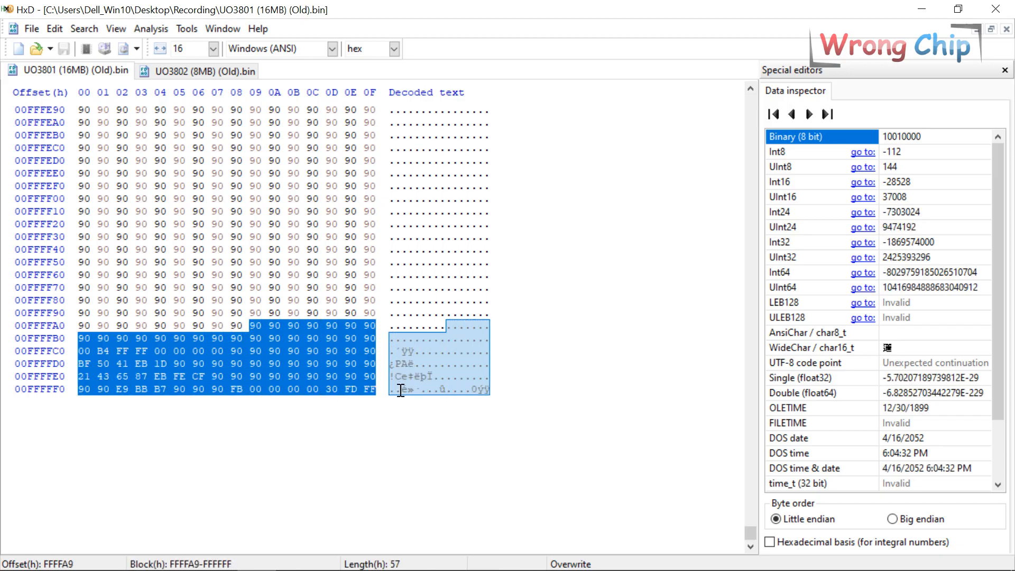
pyautogui.hotkey('ctrl', 'a')
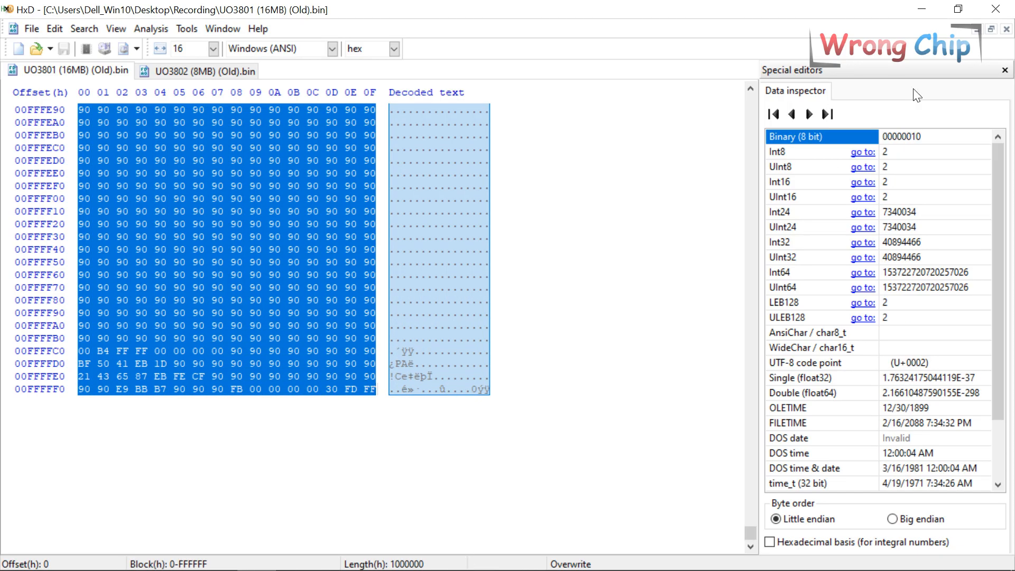
pyautogui.click(922, 10)
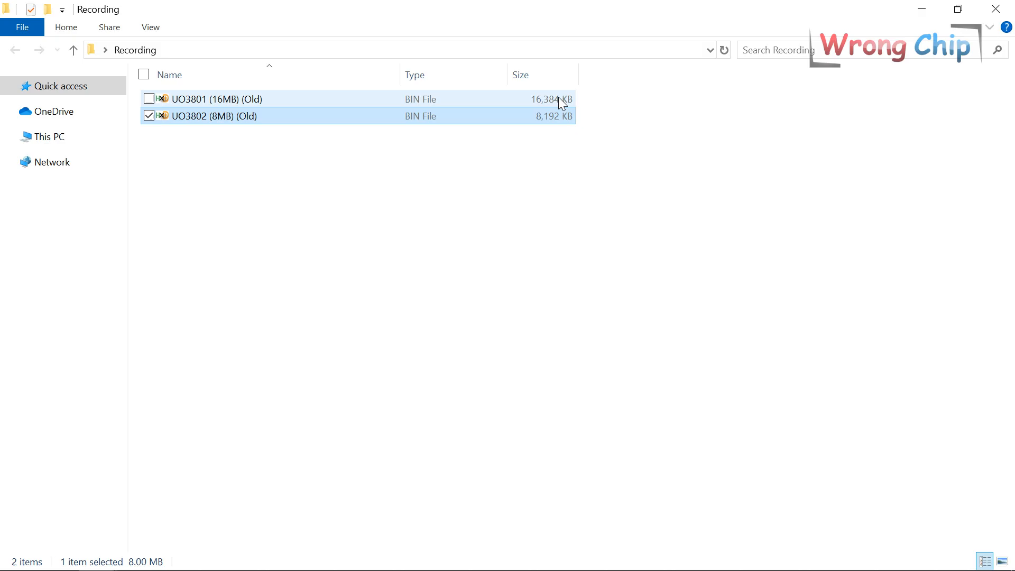
pyautogui.click(603, 238)
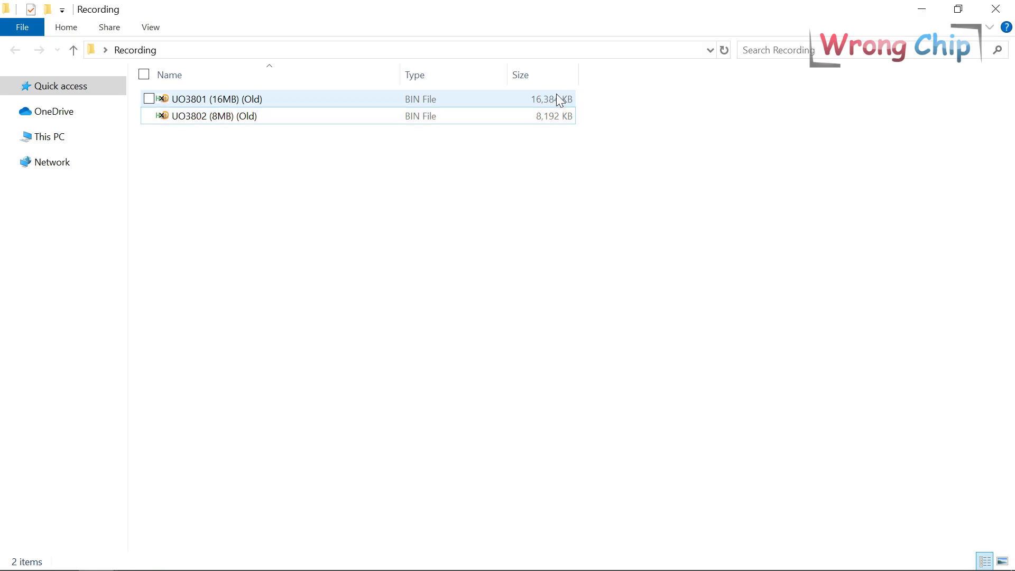
# - Copy the entire 16MB UO3801 image to the clipboard
pyautogui.click(924, 8)
pyautogui.hotkey('ctrl', 'Tab')
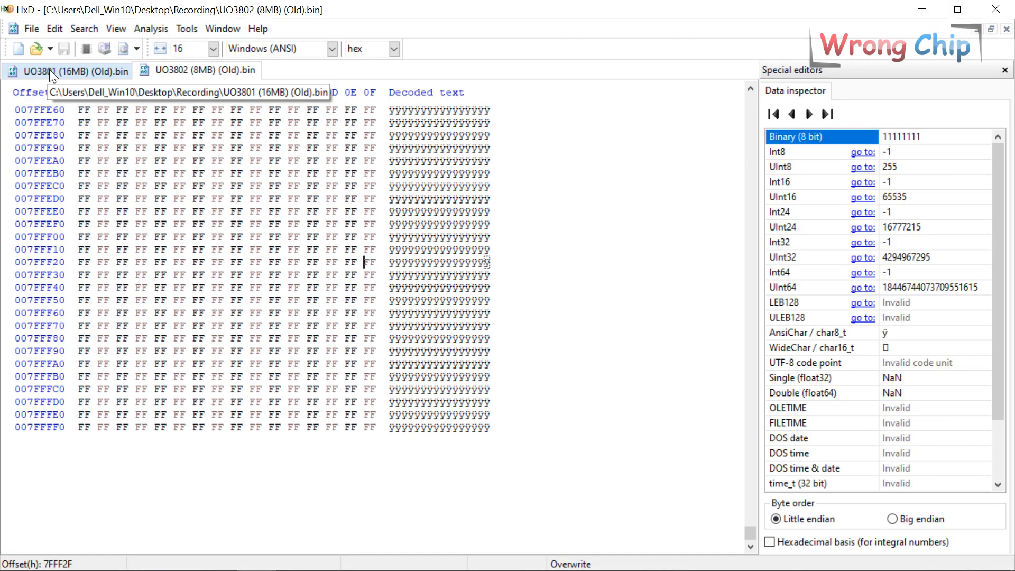
pyautogui.click(50, 69)
pyautogui.click(276, 224)
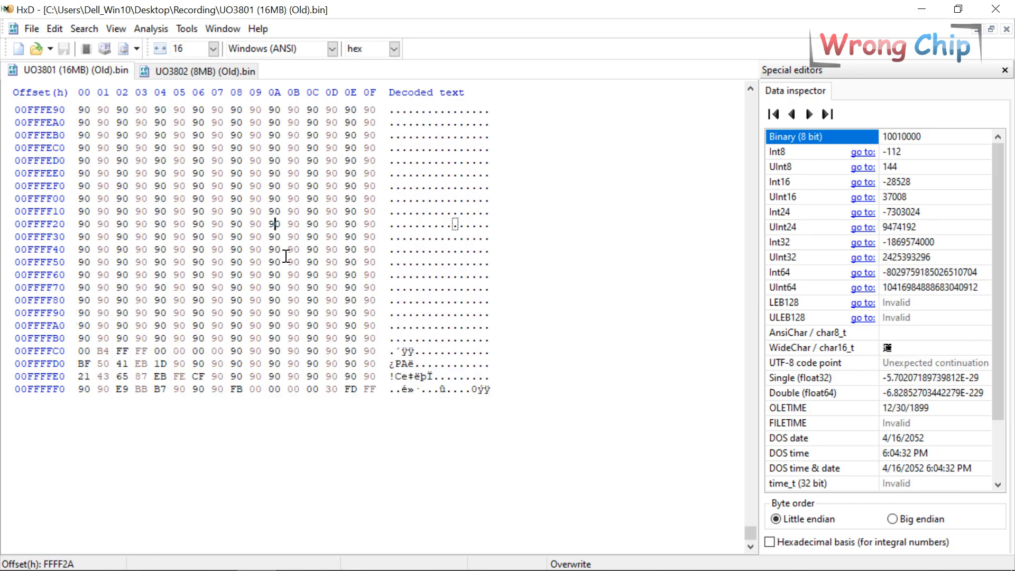
pyautogui.hotkey('ctrl', 'a')
pyautogui.hotkey('ctrl', 'c')
# - Paste-insert the copied 16MB data at the very end of the 8MB UO3802 image
pyautogui.click(204, 71)
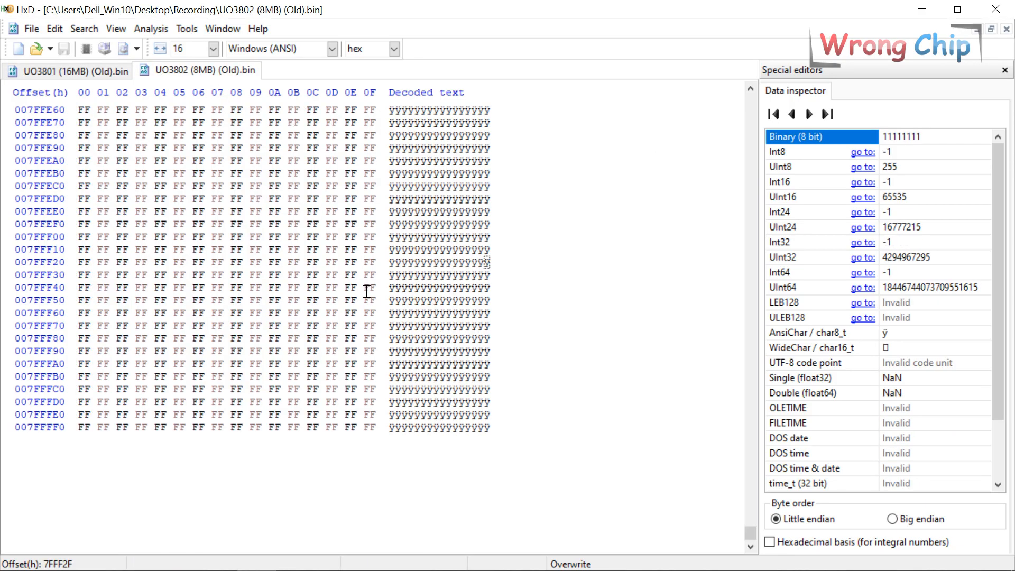
pyautogui.hotkey('ctrl', 'a')
pyautogui.click(376, 432)
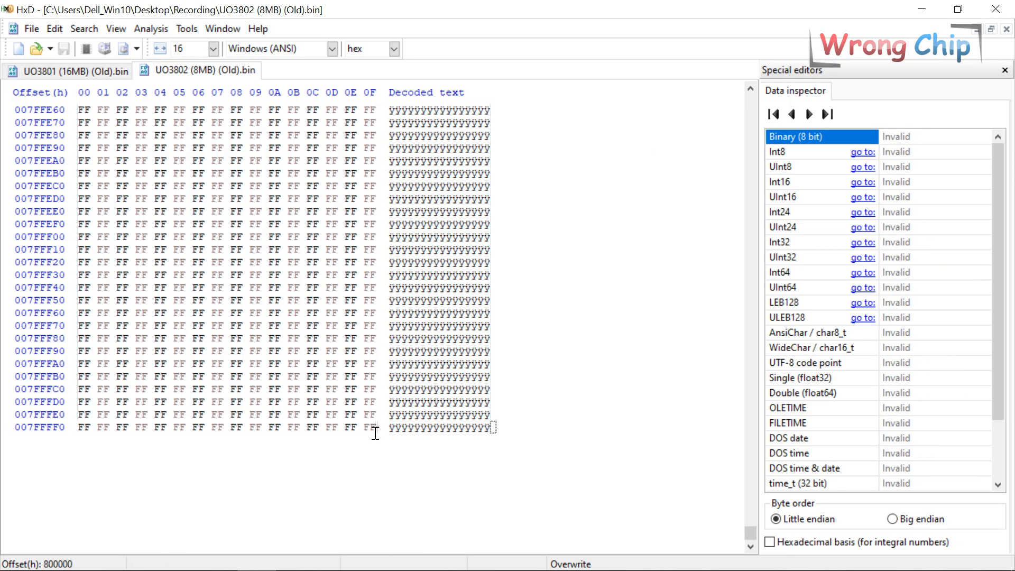
pyautogui.rightClick(375, 430)
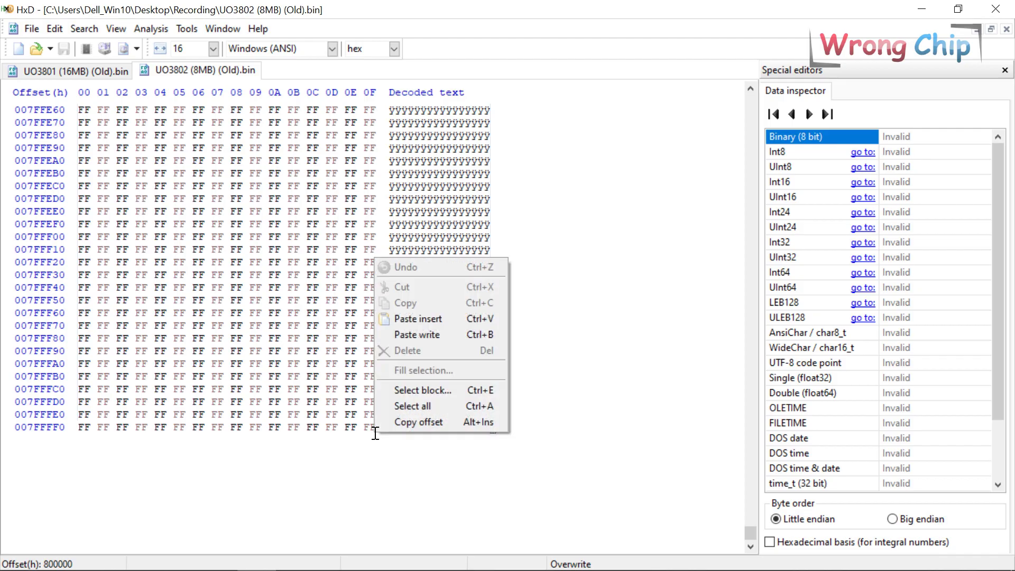
pyautogui.click(441, 318)
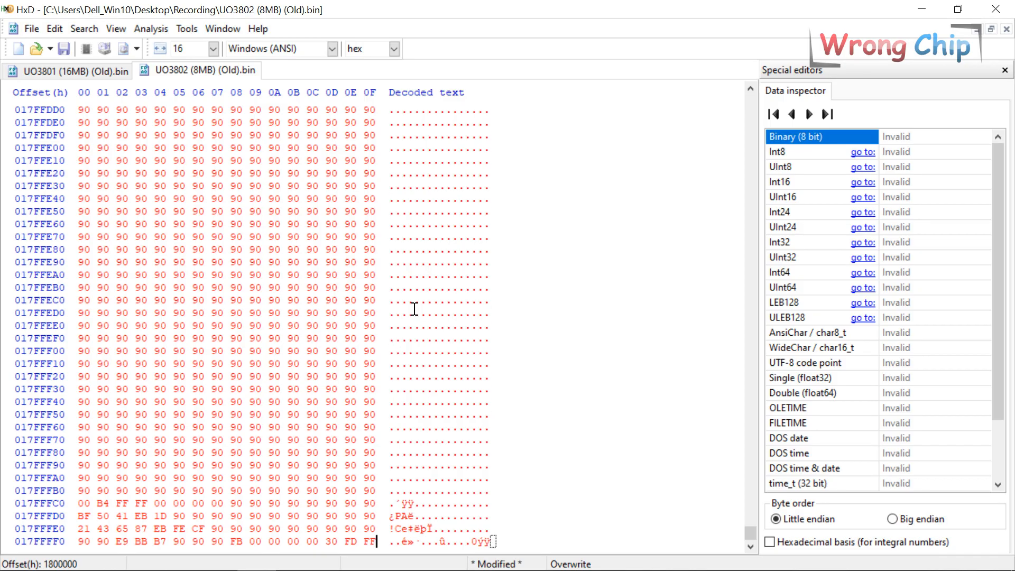
# - Save the merged 24 MB data as Combined.bin and select it all to check its size
pyautogui.click(32, 30)
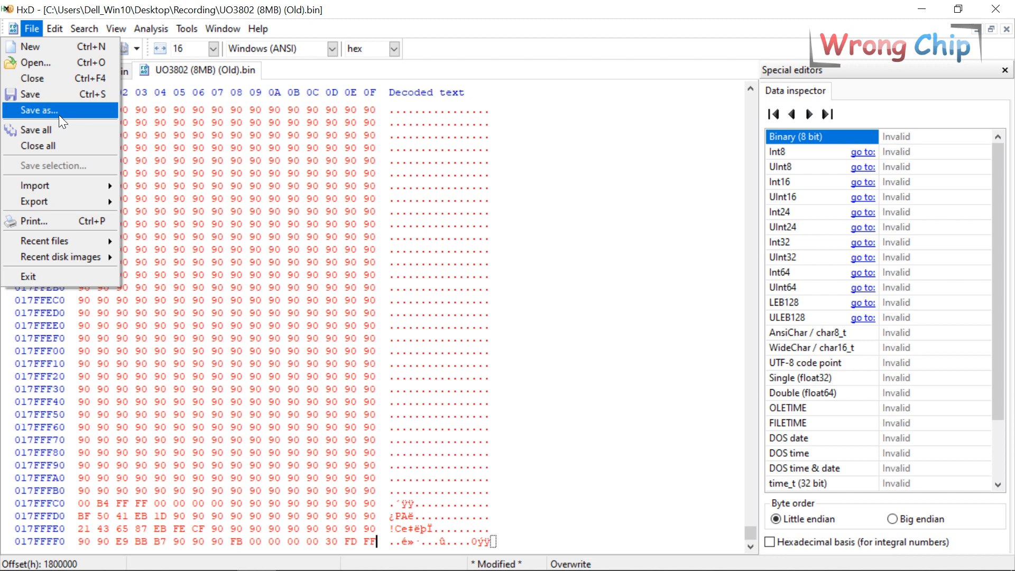
pyautogui.click(58, 114)
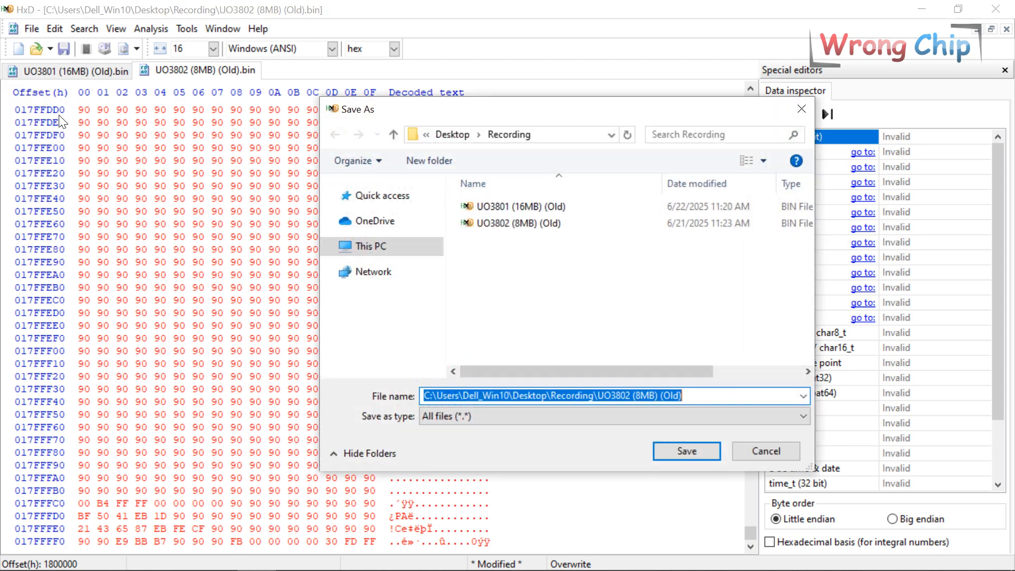
pyautogui.write('Combined.bin')
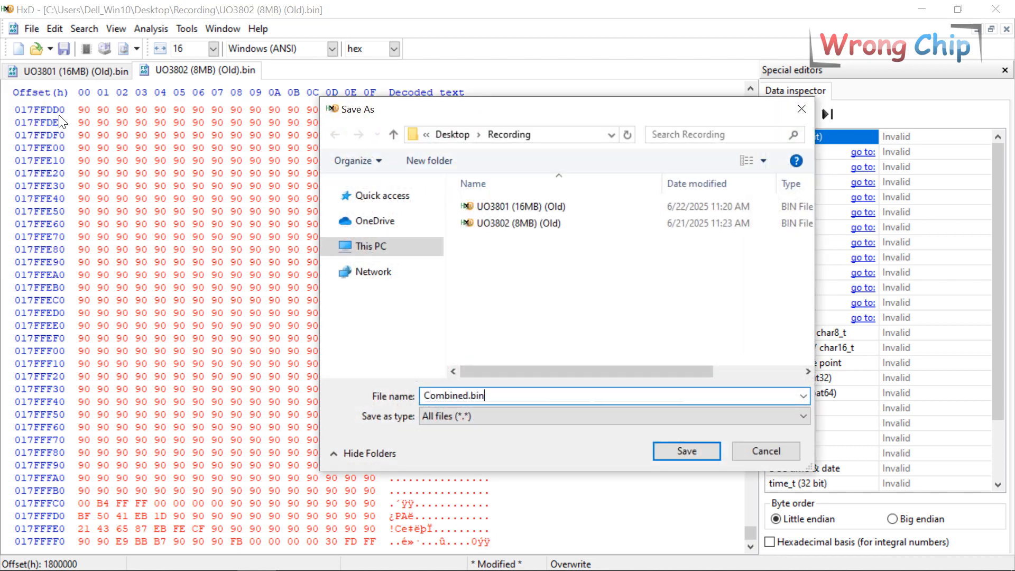
pyautogui.press('Return')
pyautogui.hotkey('ctrl', 'a')
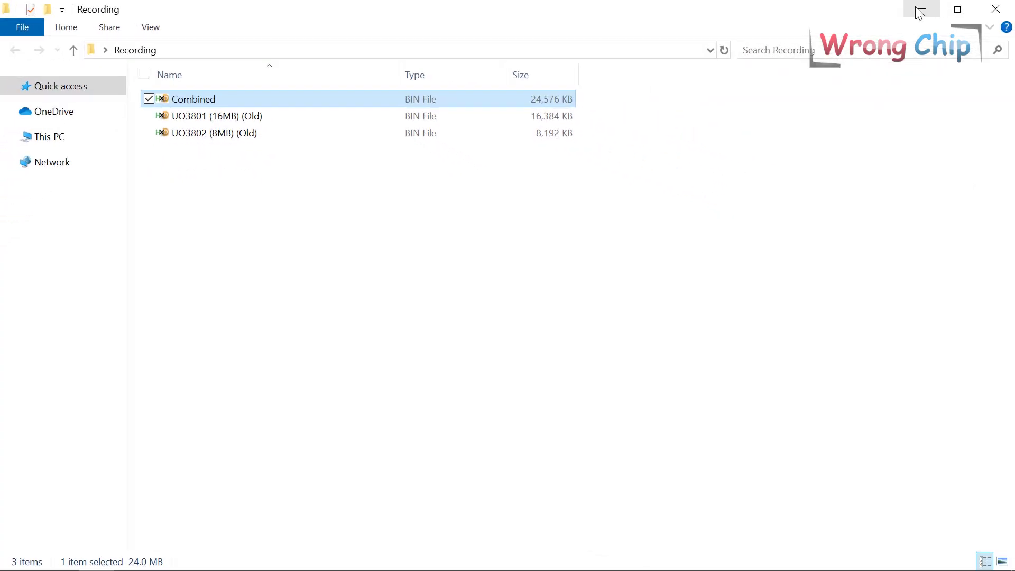
# - Search Combined.bin for the LENV marker and select the encrypted DMI bytes that follow it
pyautogui.click(921, 11)
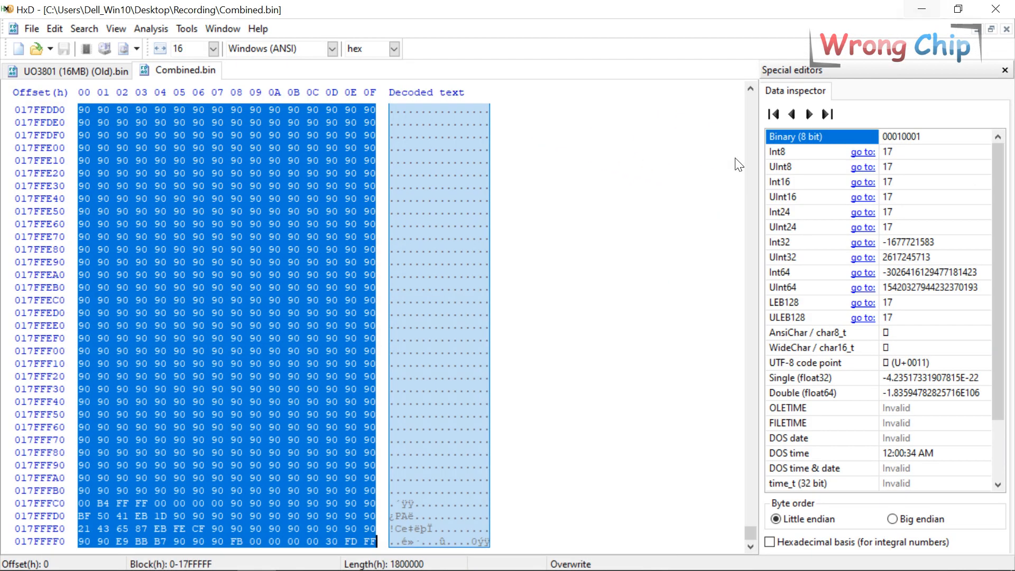
pyautogui.click(224, 231)
pyautogui.scroll(5, 230, 279)
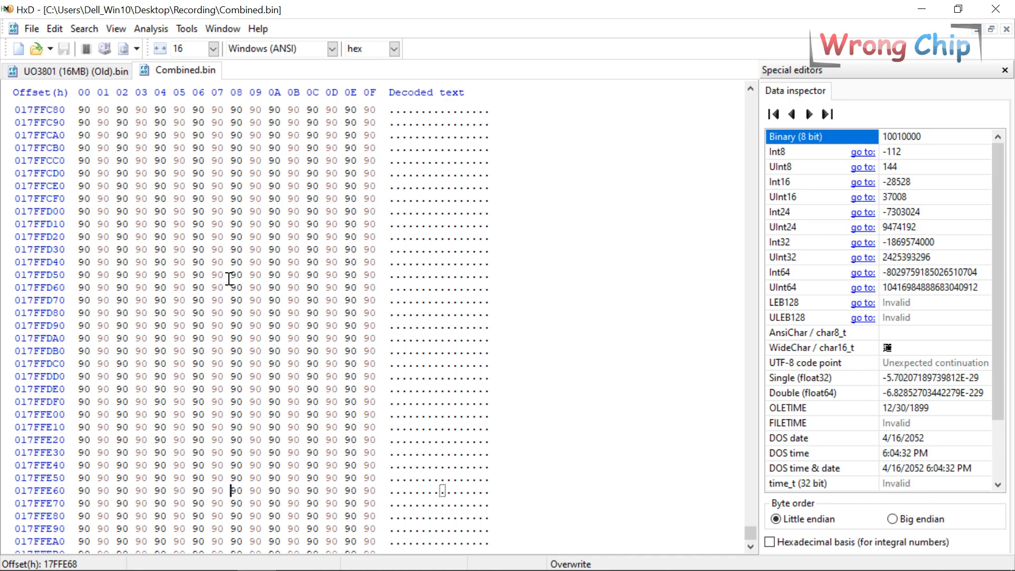
pyautogui.scroll(3, 230, 278)
pyautogui.hotkey('ctrl', 'f')
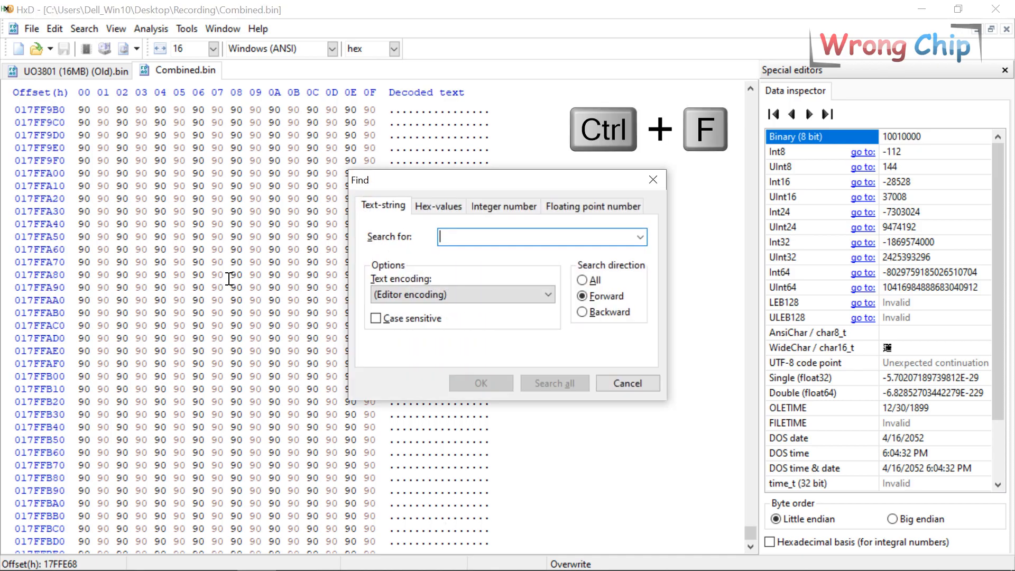
pyautogui.write('LENV')
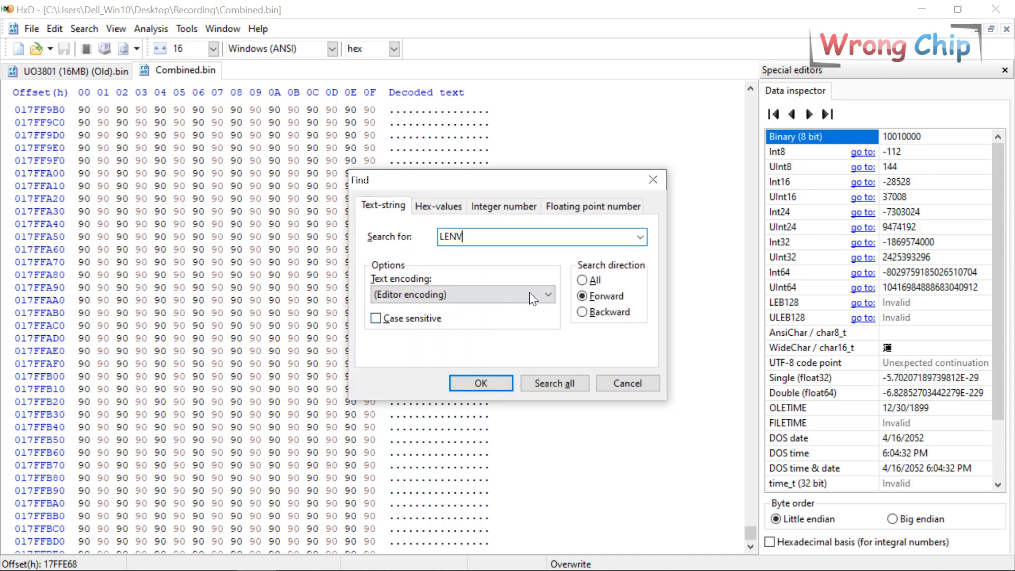
pyautogui.press('Return')
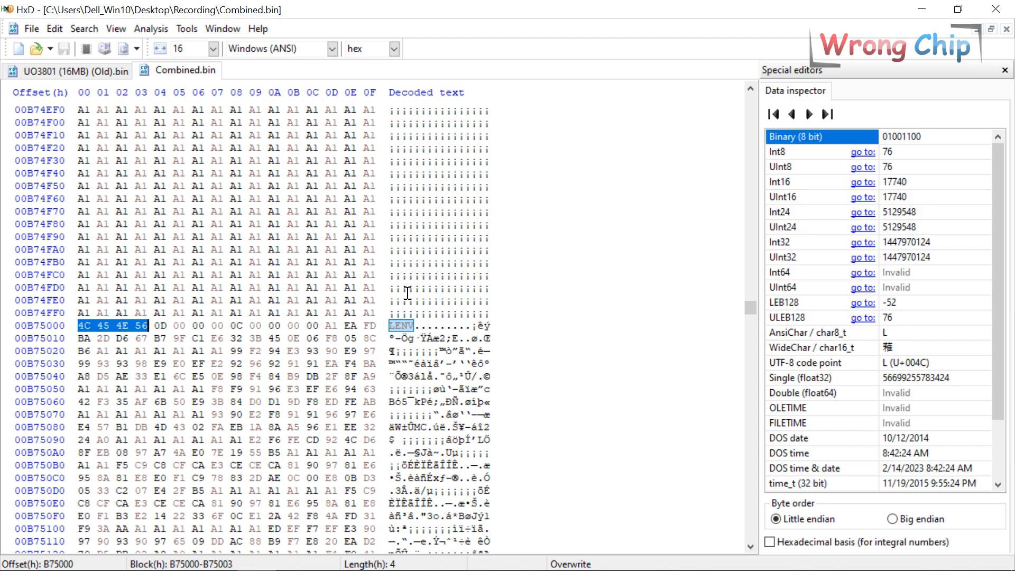
pyautogui.moveTo(80, 325); pyautogui.dragTo(373, 428)
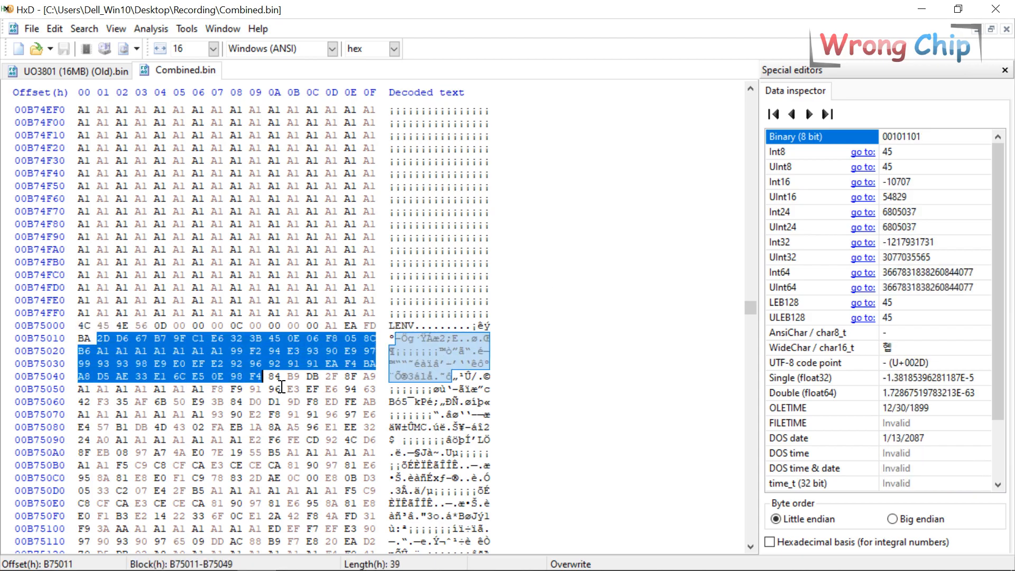
pyautogui.scroll(-3, 951, 317)
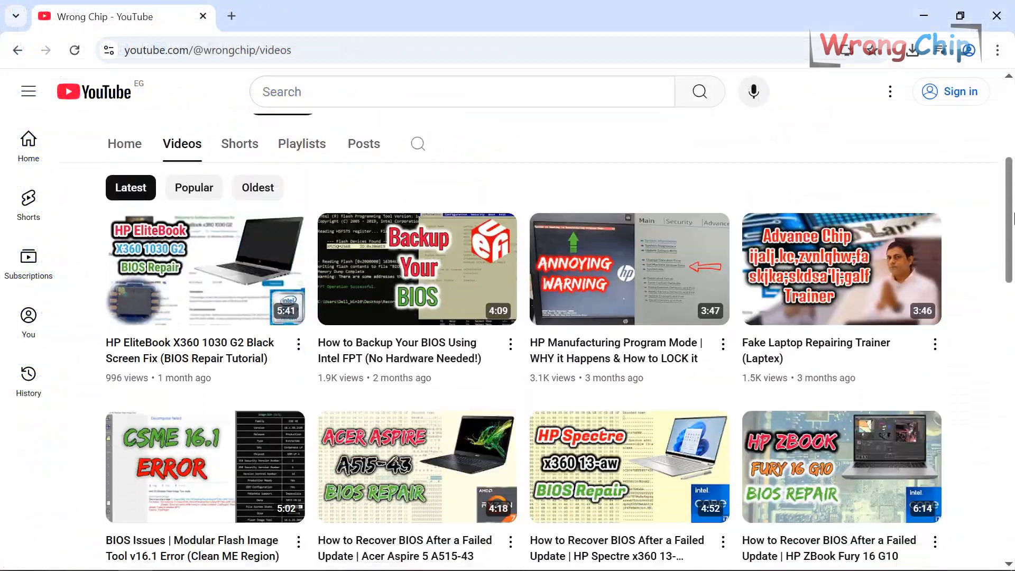
pyautogui.scroll(-3, 952, 318)
pyautogui.scroll(-3, 951, 318)
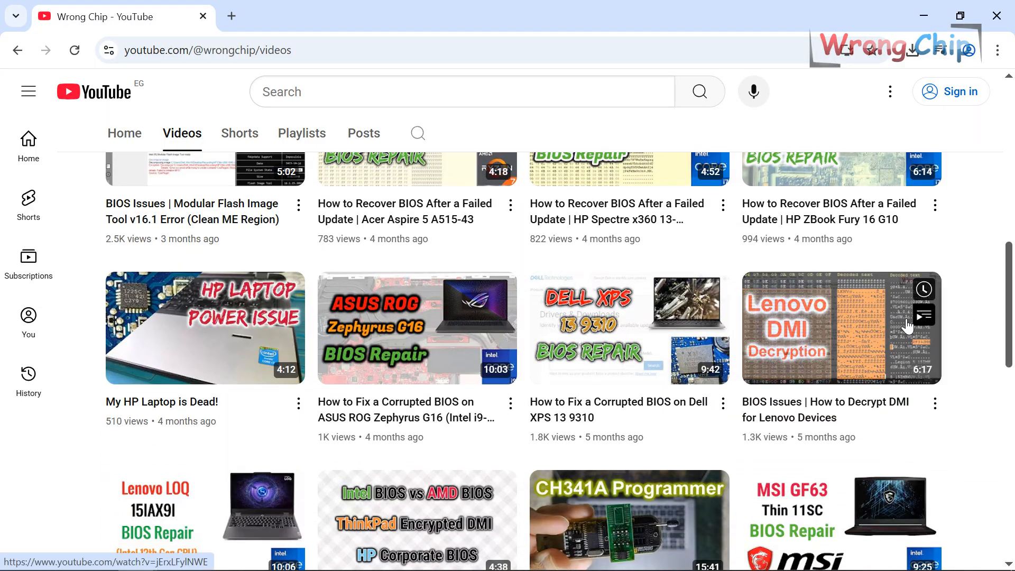
pyautogui.moveTo(842, 333)
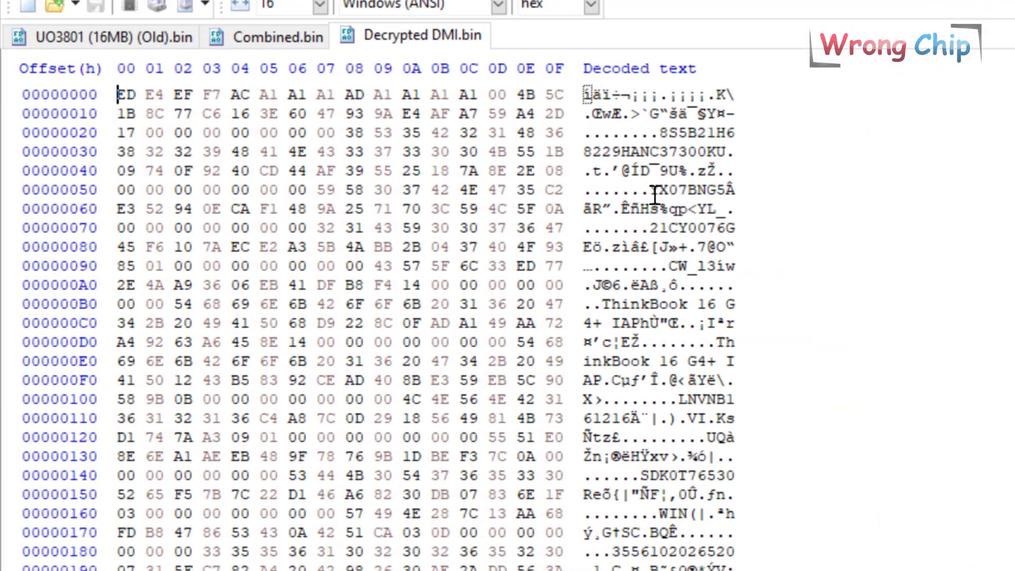
pyautogui.moveTo(652, 191); pyautogui.dragTo(729, 191)
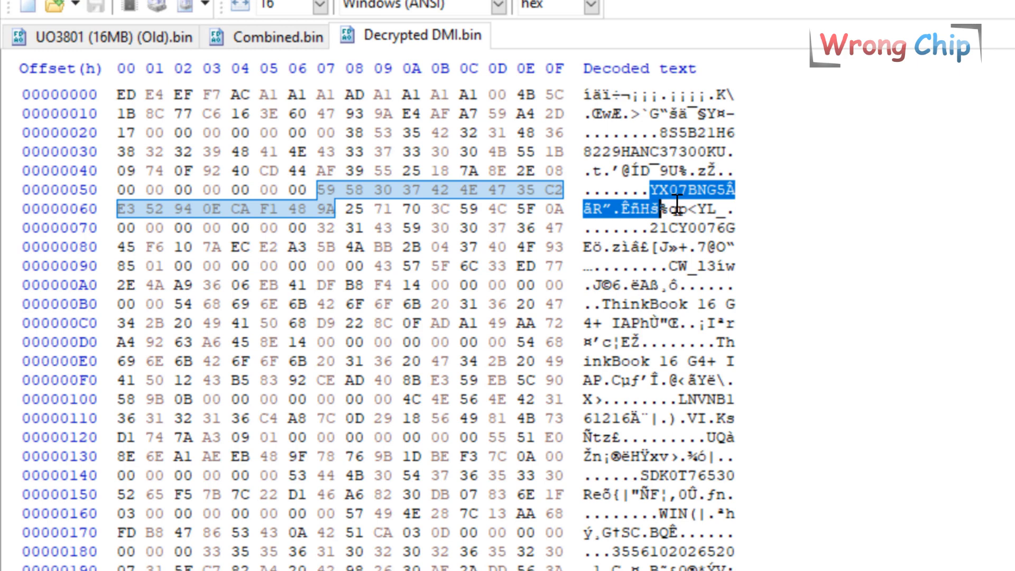
pyautogui.moveTo(651, 228); pyautogui.dragTo(594, 246)
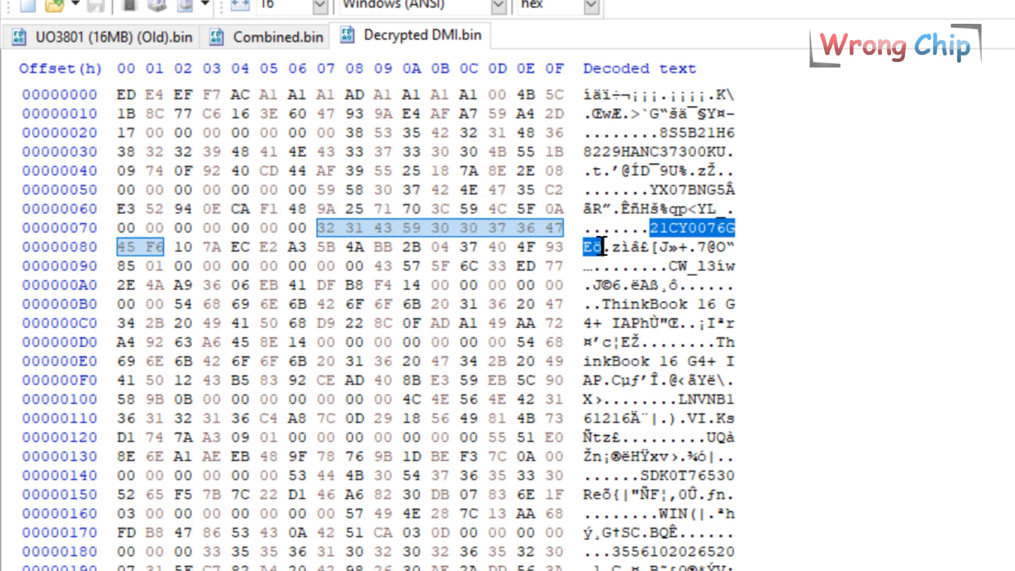
pyautogui.moveTo(601, 303); pyautogui.dragTo(641, 327)
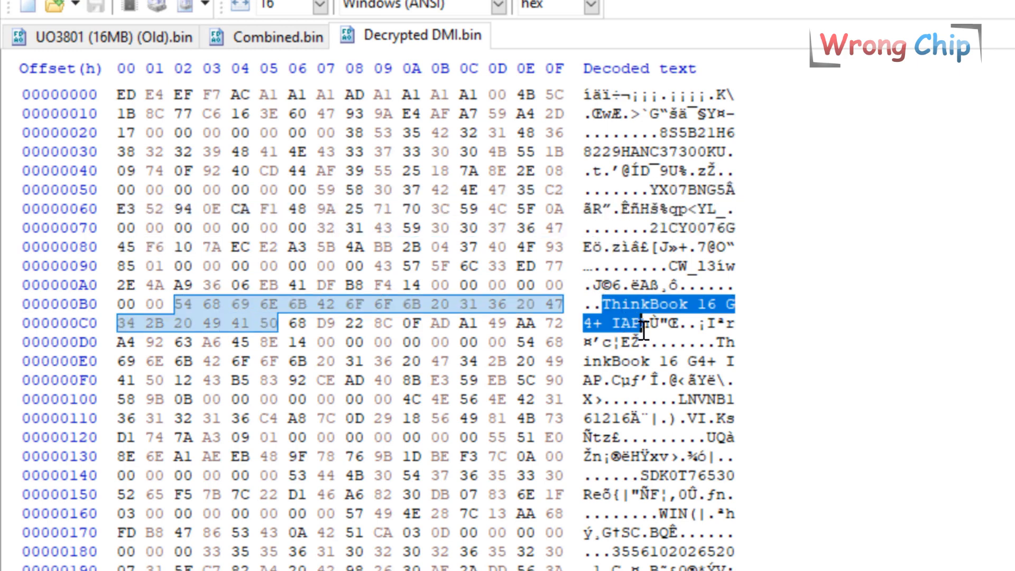
pyautogui.moveTo(631, 362); pyautogui.dragTo(675, 533)
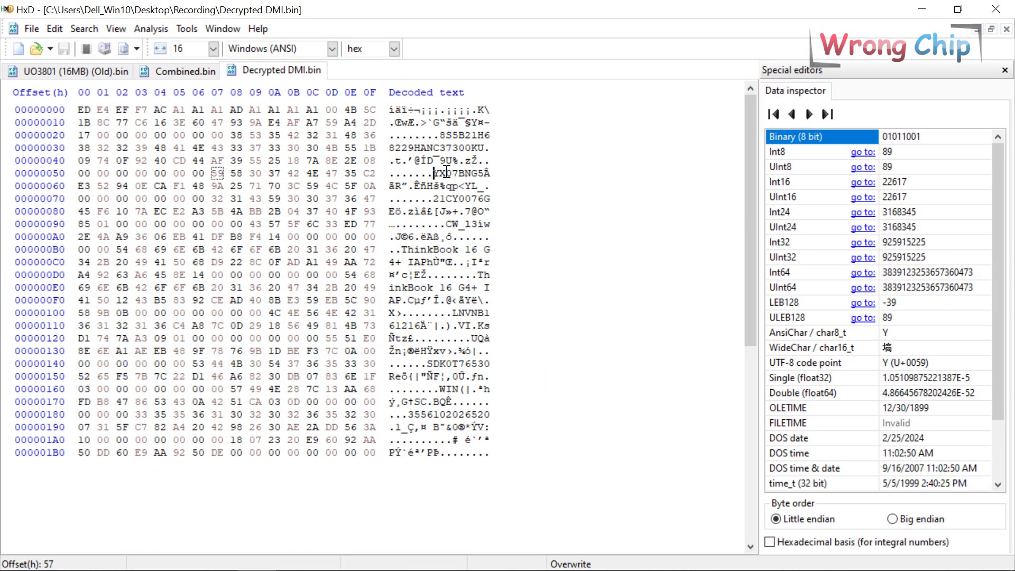
pyautogui.moveTo(438, 174); pyautogui.dragTo(487, 172)
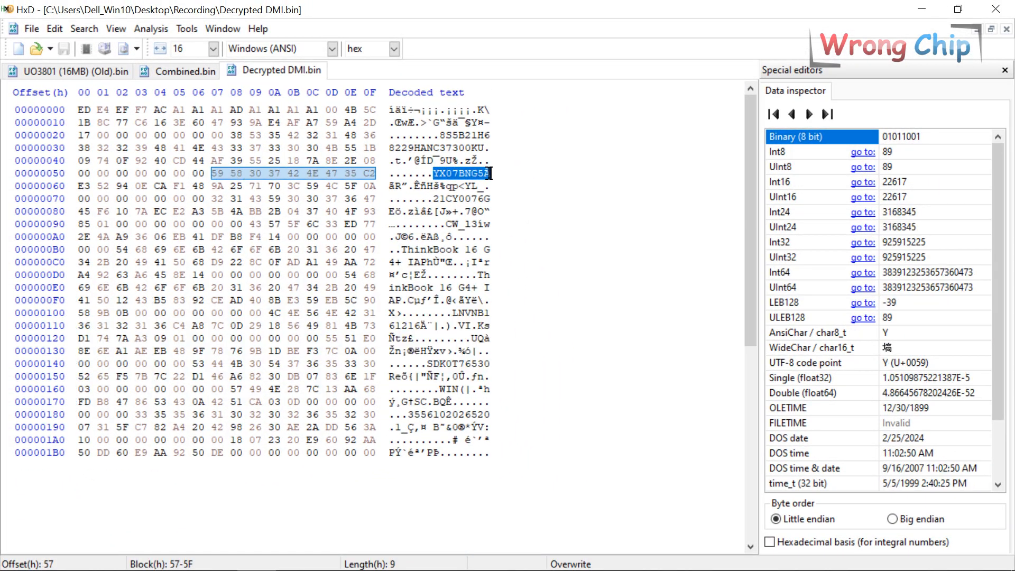
# - Look up serial YX07BNG5 on Lenovo PC Support and confirm the ThinkBook 16 G4+ IAP product page
pyautogui.hotkey('ctrl', 'c')
pyautogui.hotkey('alt', 'Tab')
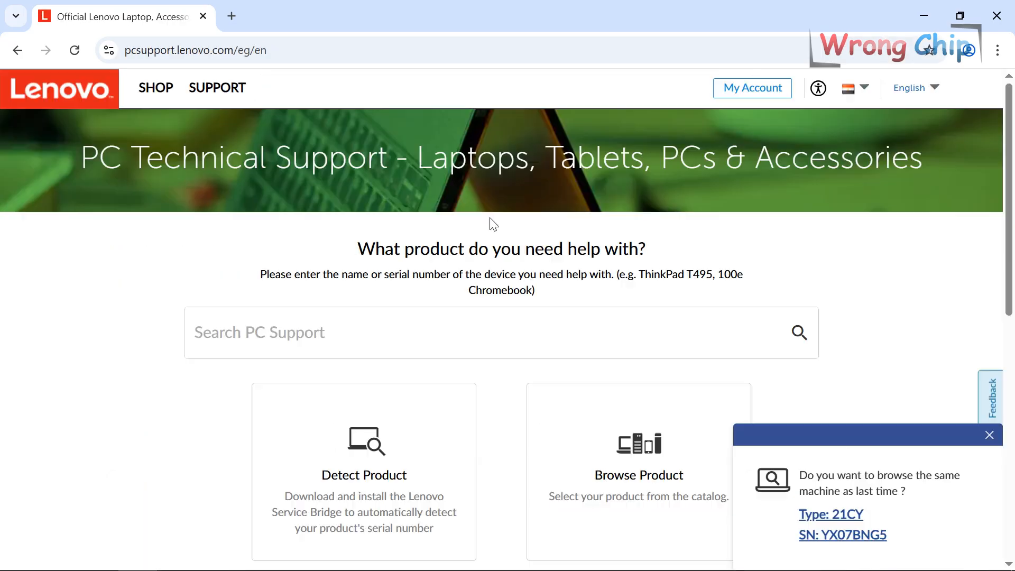
pyautogui.click(378, 333)
pyautogui.hotkey('ctrl', 'v')
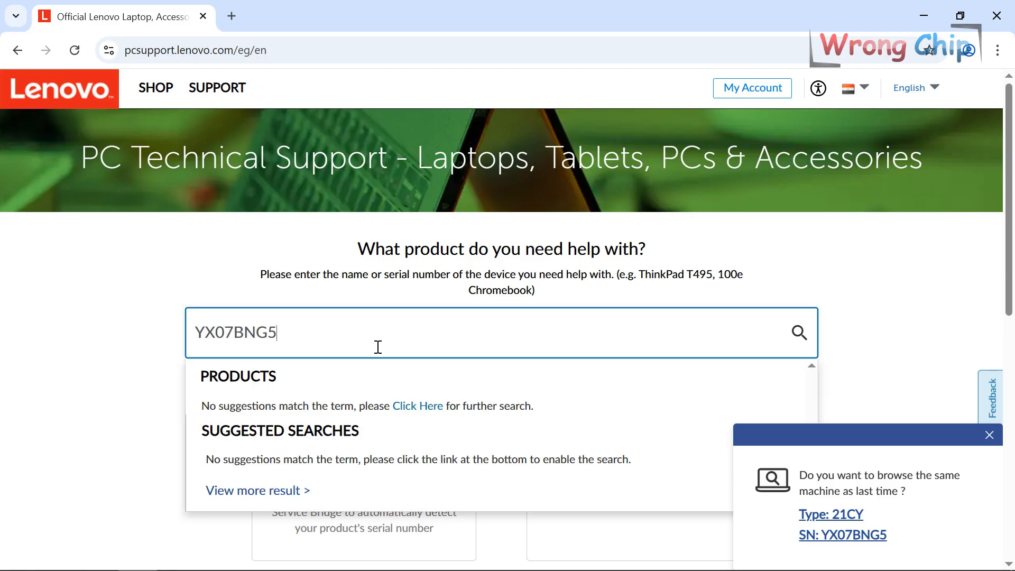
pyautogui.press('Return')
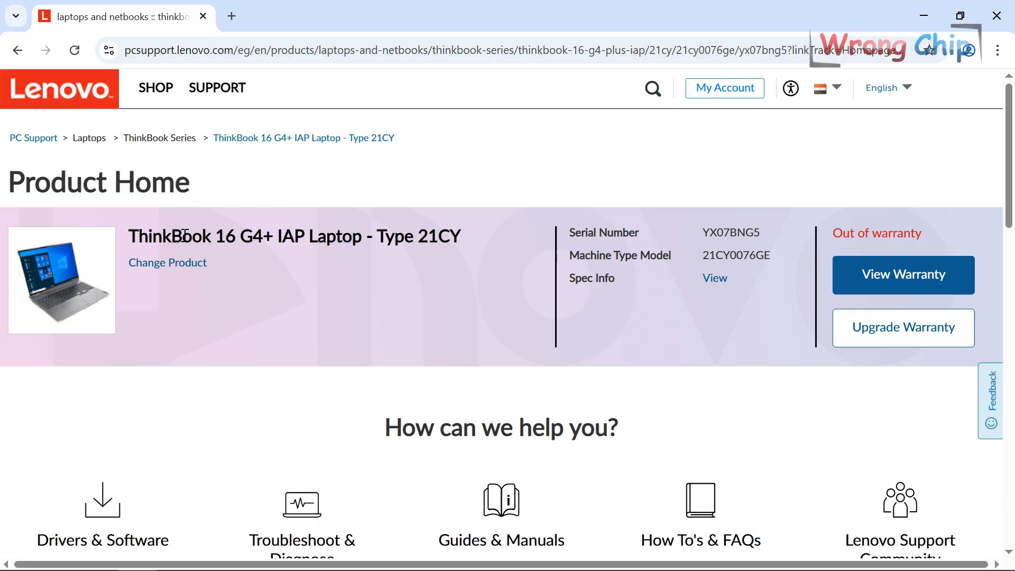
pyautogui.moveTo(172, 237); pyautogui.dragTo(355, 237)
pyautogui.moveTo(703, 233); pyautogui.dragTo(737, 254)
pyautogui.scroll(-2, 532, 238)
pyautogui.scroll(-1, 381, 260)
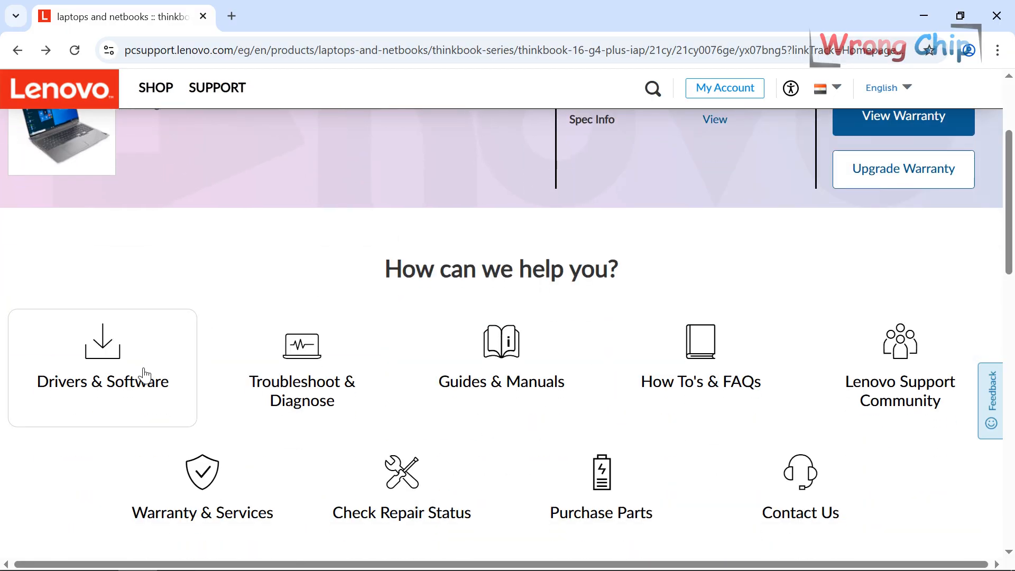
# - Show the BIOS update package details listing latest version HYCN53WW, then return to HxD
pyautogui.click(126, 380)
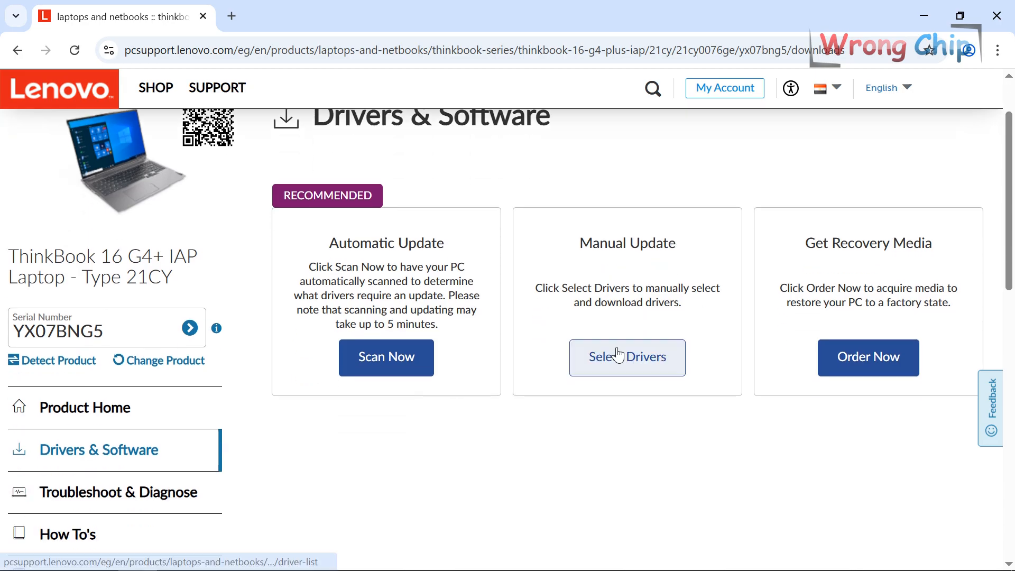
pyautogui.click(619, 363)
pyautogui.scroll(-3, 587, 294)
pyautogui.scroll(-5, 577, 245)
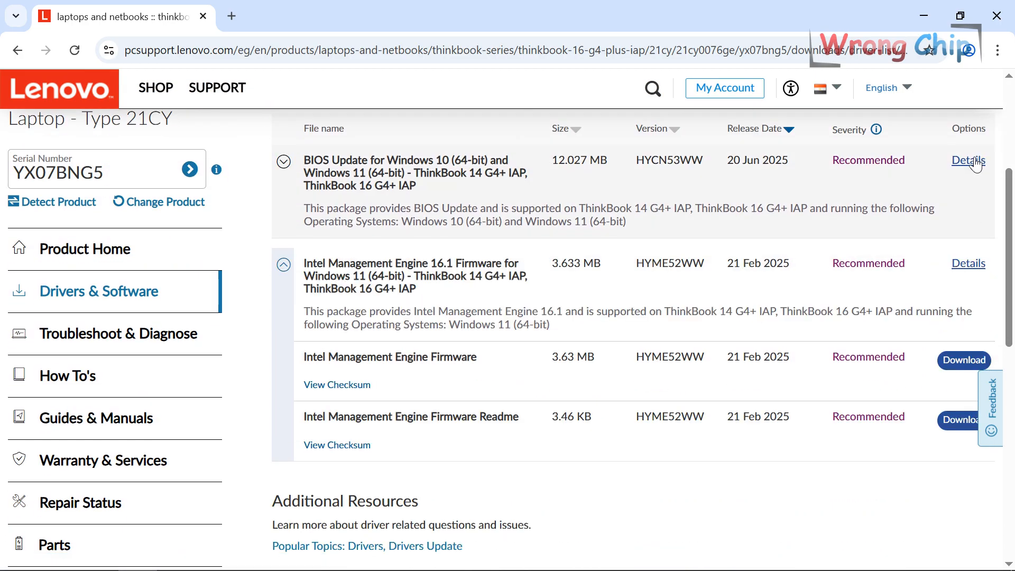
pyautogui.click(969, 161)
pyautogui.scroll(-4, 533, 267)
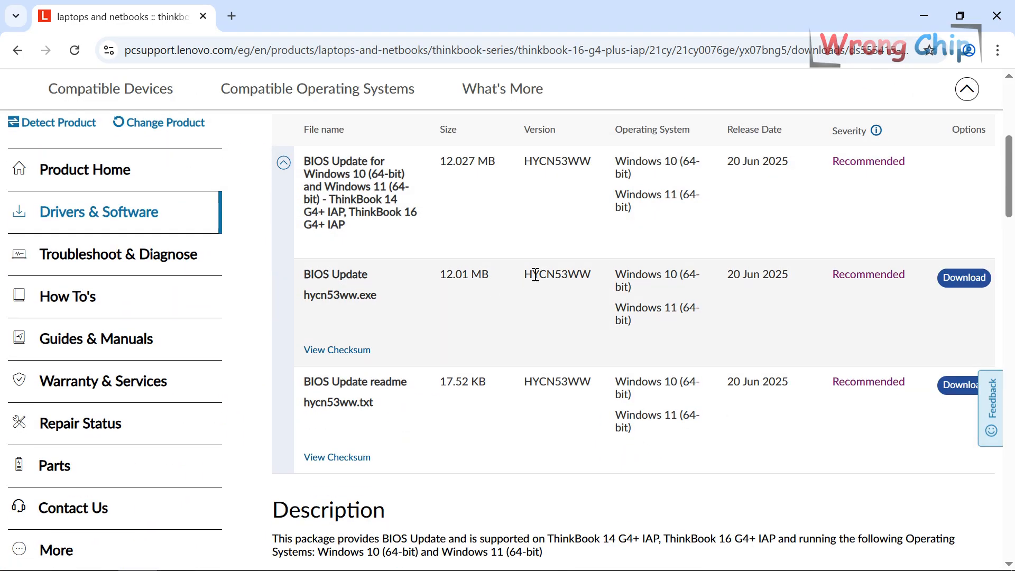
pyautogui.moveTo(525, 275); pyautogui.dragTo(592, 275)
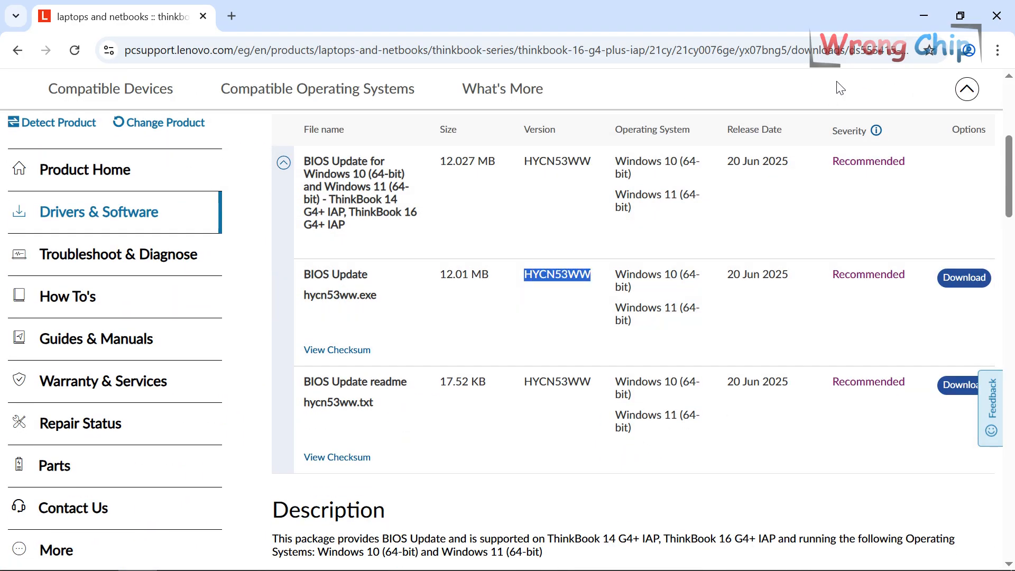
pyautogui.click(925, 15)
# - Find the dump's current BIOS version HYCN51WW, then download the newer HYCN53WW package from Lenovo
pyautogui.hotkey('ctrl', 'f')
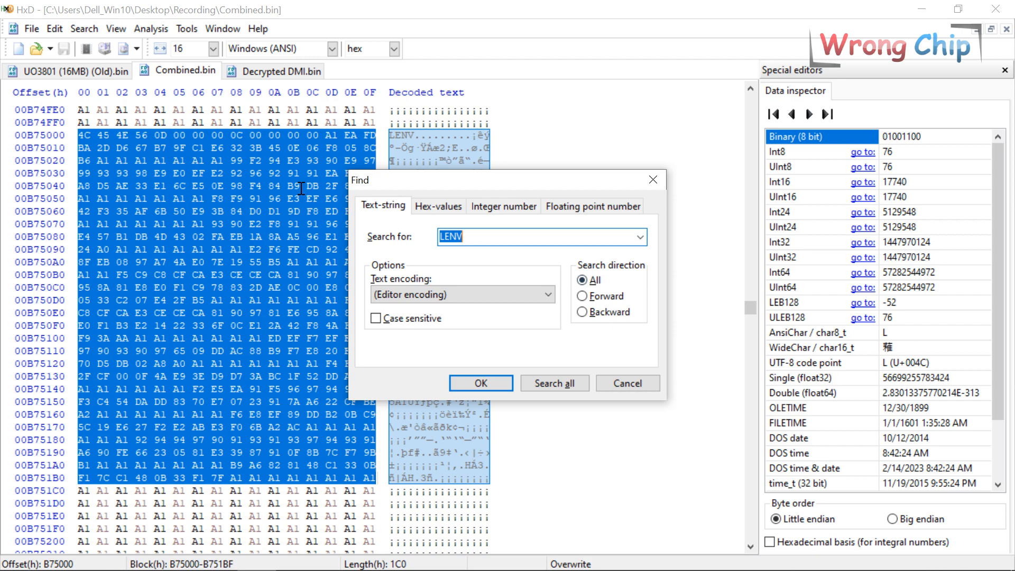
pyautogui.press('Return')
pyautogui.moveTo(717, 398); pyautogui.dragTo(644, 412)
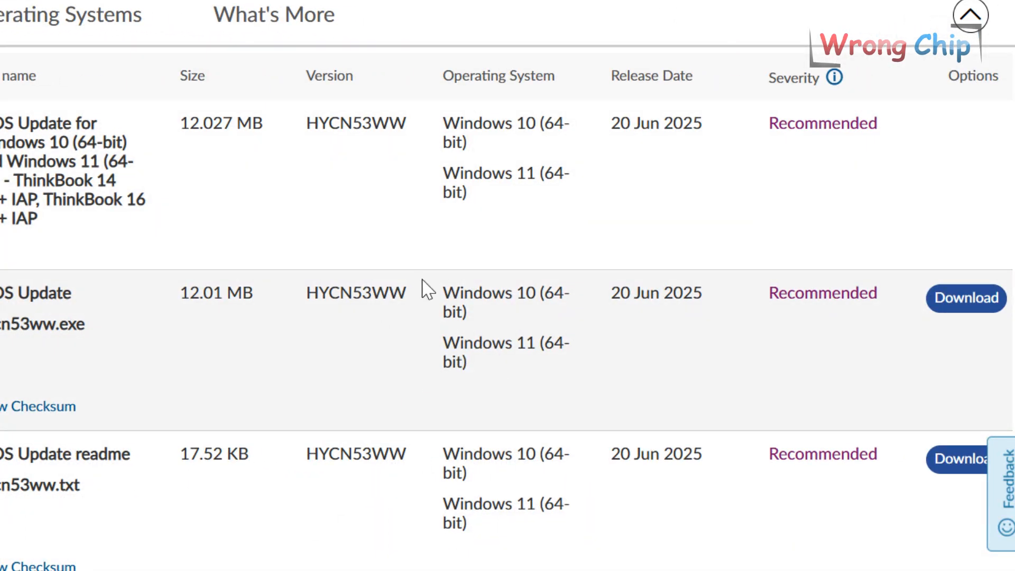
pyautogui.moveTo(379, 290); pyautogui.dragTo(357, 291)
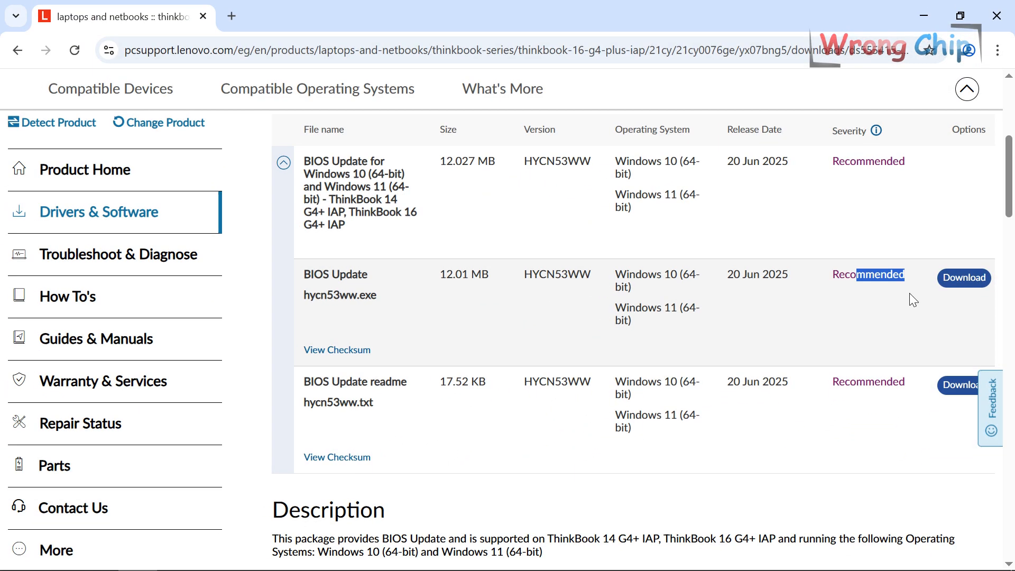
pyautogui.click(912, 295)
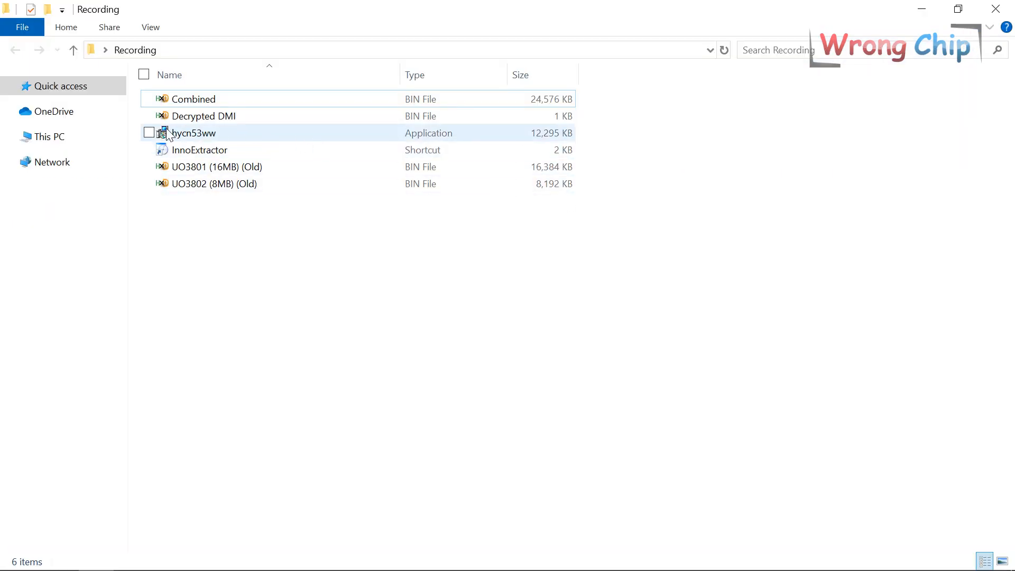
# - Unpack hycn53ww with InnoExtractor and extract HYCN53WW into its own folder with WinRAR
pyautogui.moveTo(175, 132); pyautogui.dragTo(201, 149)
pyautogui.click(380, 241)
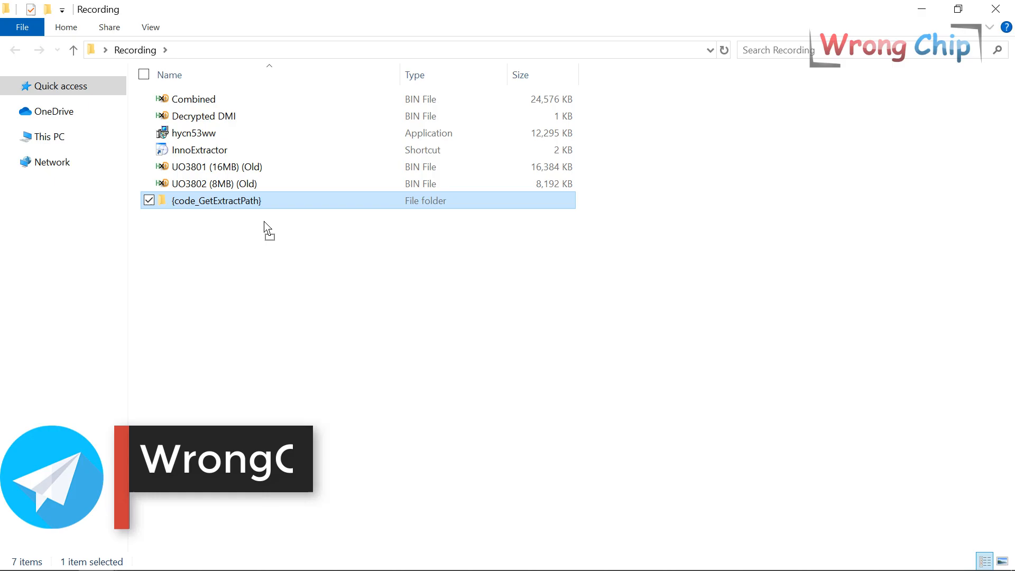
pyautogui.doubleClick(214, 200)
pyautogui.rightClick(194, 98)
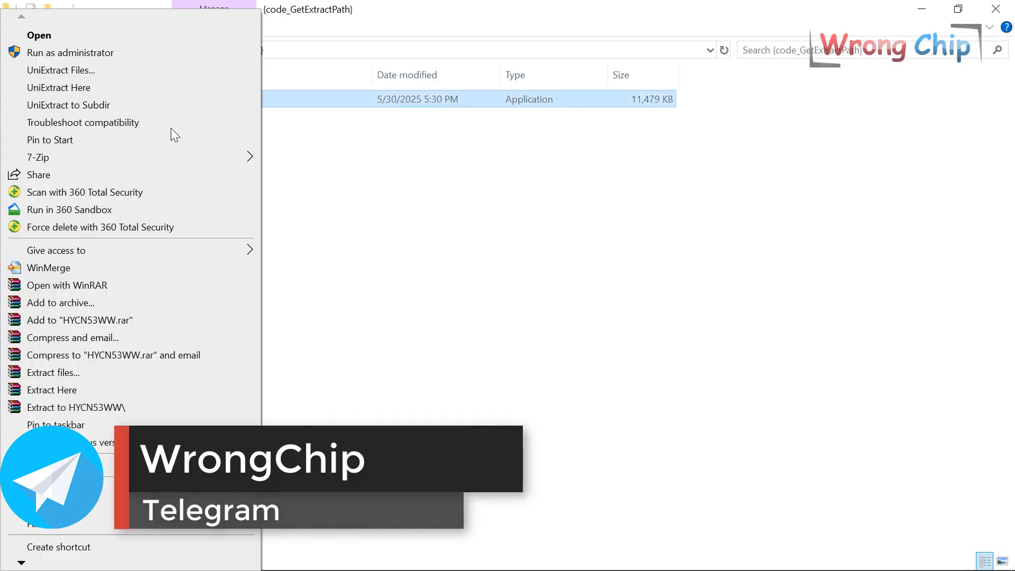
pyautogui.click(106, 407)
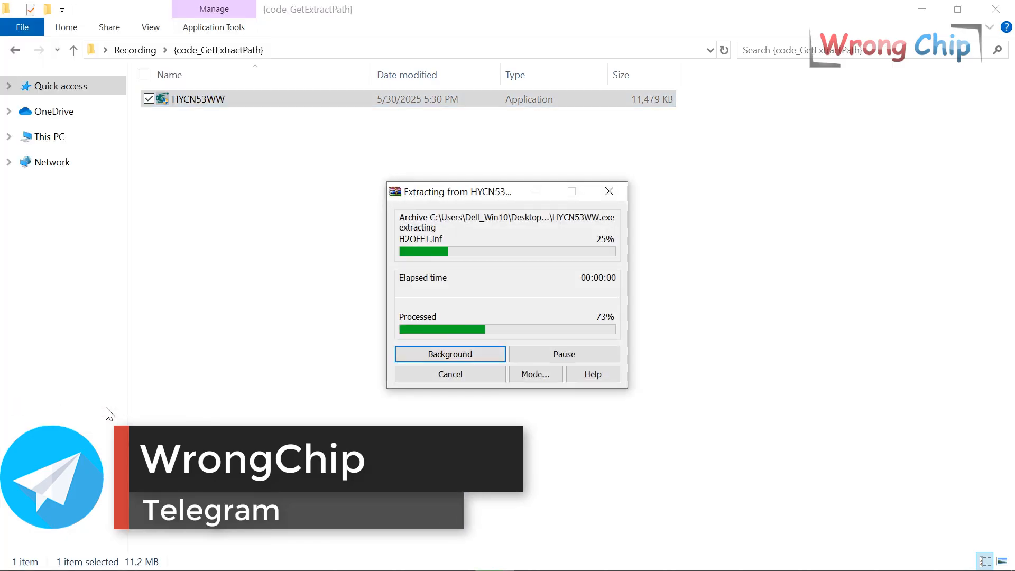
# - Move the WinHYCN53WW.fd BIOS image into the Recording folder
pyautogui.doubleClick(198, 100)
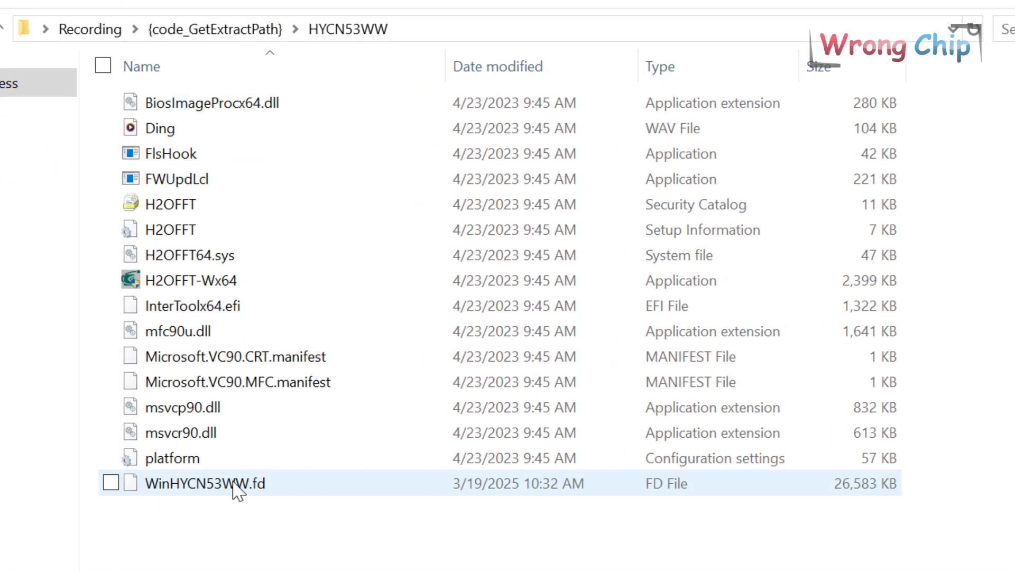
pyautogui.click(238, 485)
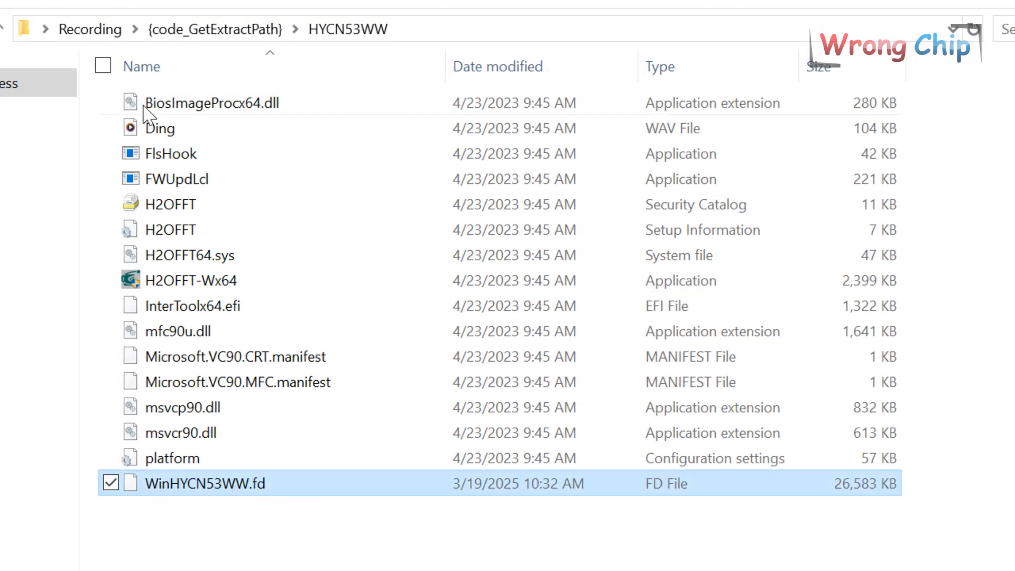
pyautogui.click(89, 29)
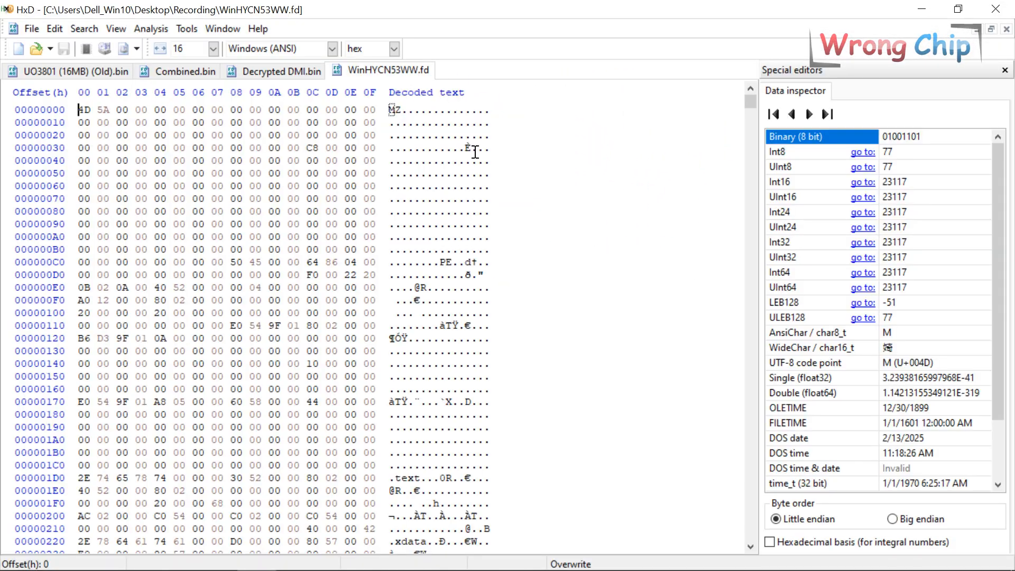
# - Locate the $_IFLASH_BIOSIMG header and select the wrapper bytes from offset 0 to 1E6BAF for removal
pyautogui.hotkey('ctrl', 'f')
pyautogui.write('iflash')
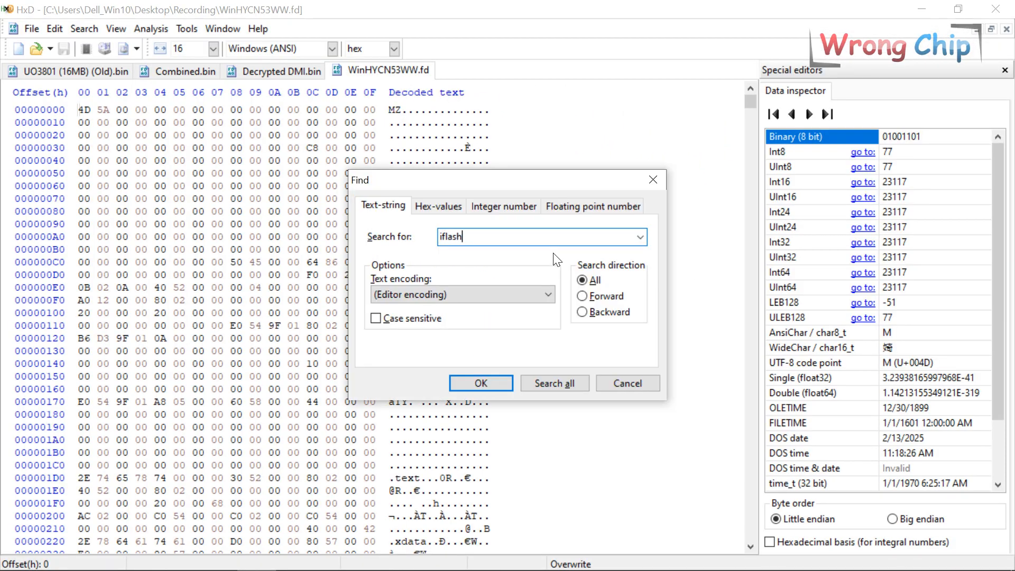
pyautogui.press('Return')
pyautogui.press('F3')
pyautogui.press('F3')
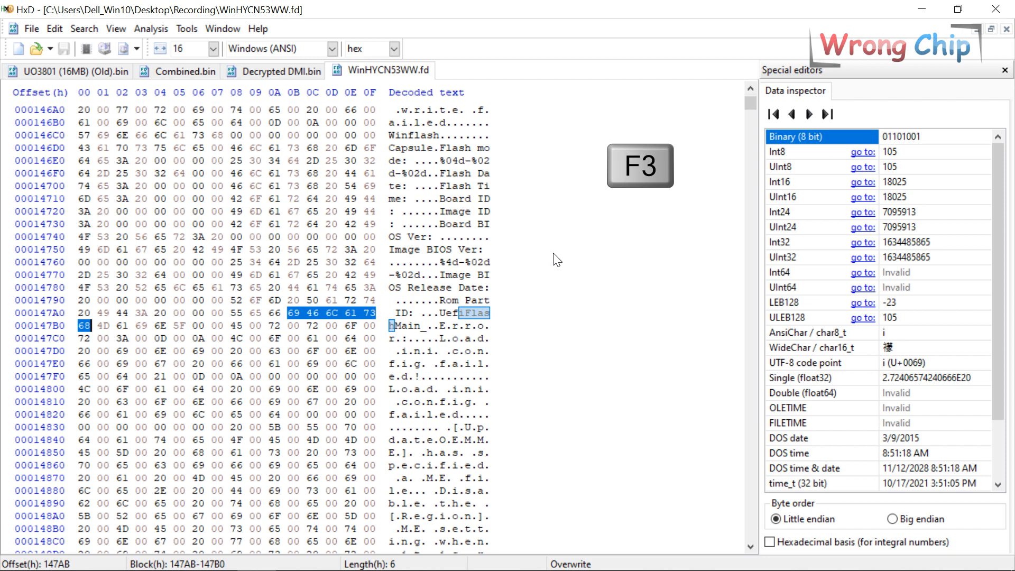
pyautogui.press('F3')
pyautogui.moveTo(85, 351); pyautogui.dragTo(386, 389)
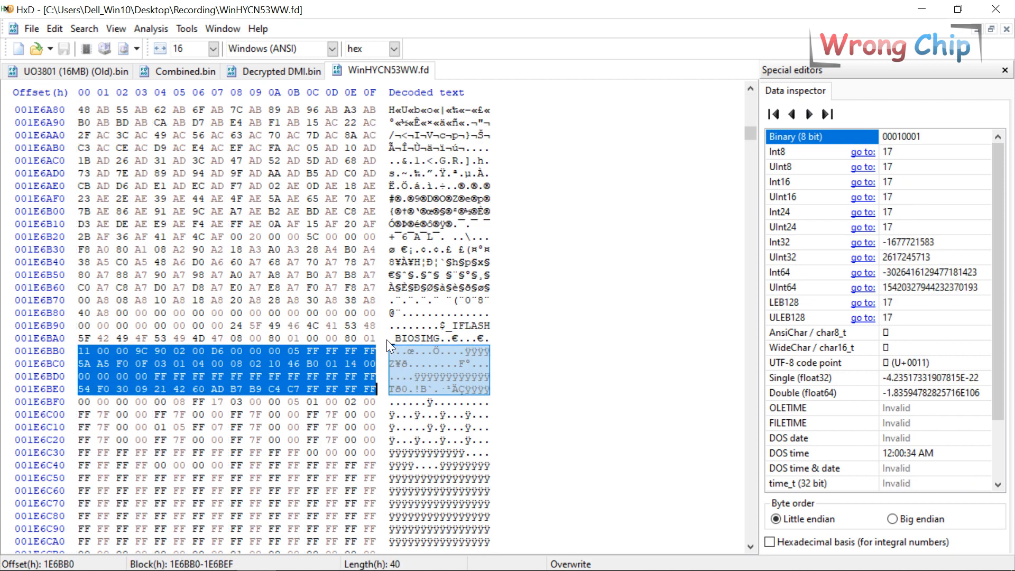
pyautogui.keyDown('shift'); pyautogui.click(274, 186); pyautogui.keyUp('shift')
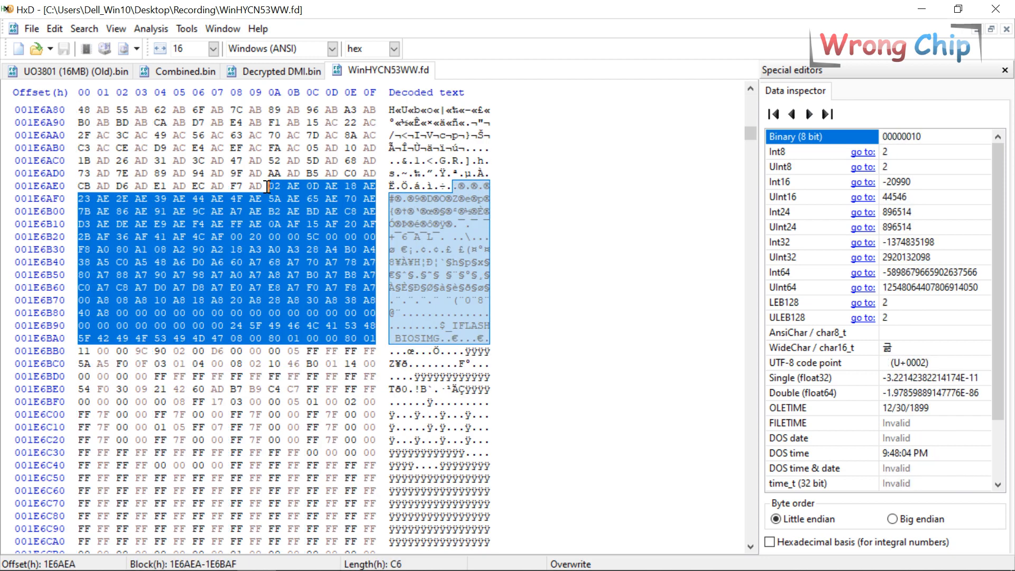
pyautogui.moveTo(751, 136); pyautogui.dragTo(751, 94)
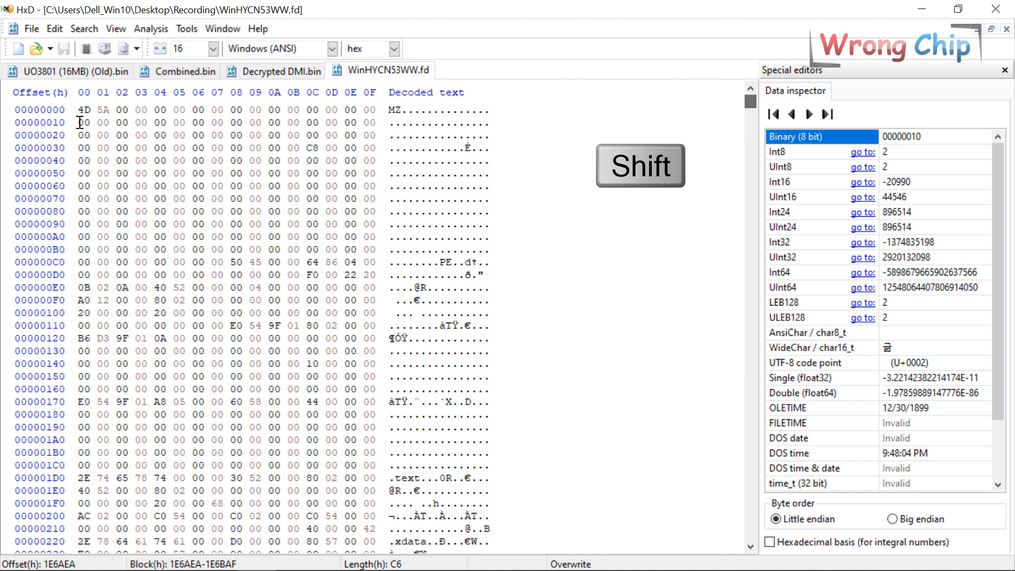
pyautogui.keyDown('shift'); pyautogui.click(80, 109); pyautogui.keyUp('shift')
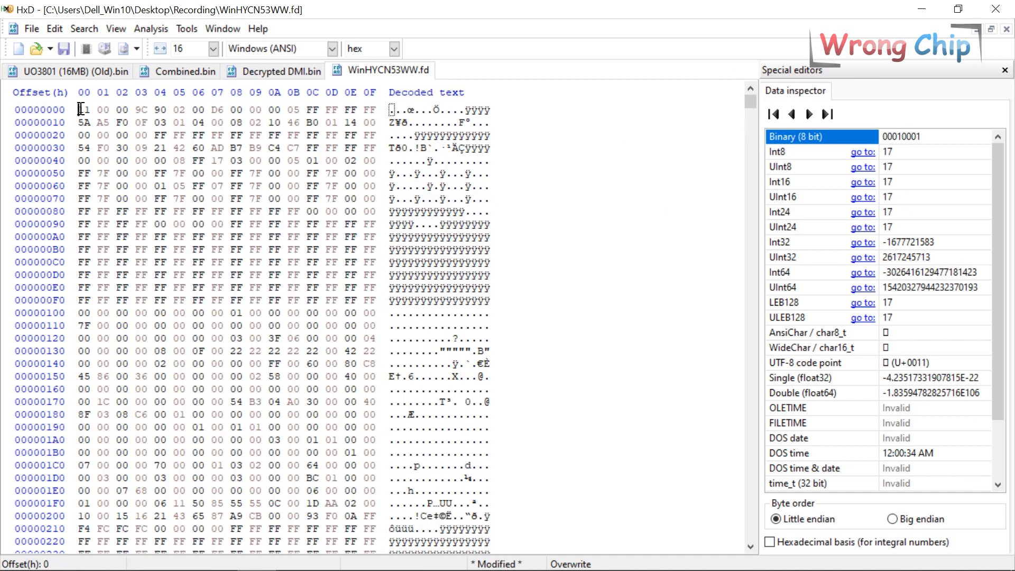
# - Search IFLASH again to find the trailing $_IFLASH sections and the padding before them
pyautogui.hotkey('ctrl', 'f')
pyautogui.write('iflash')
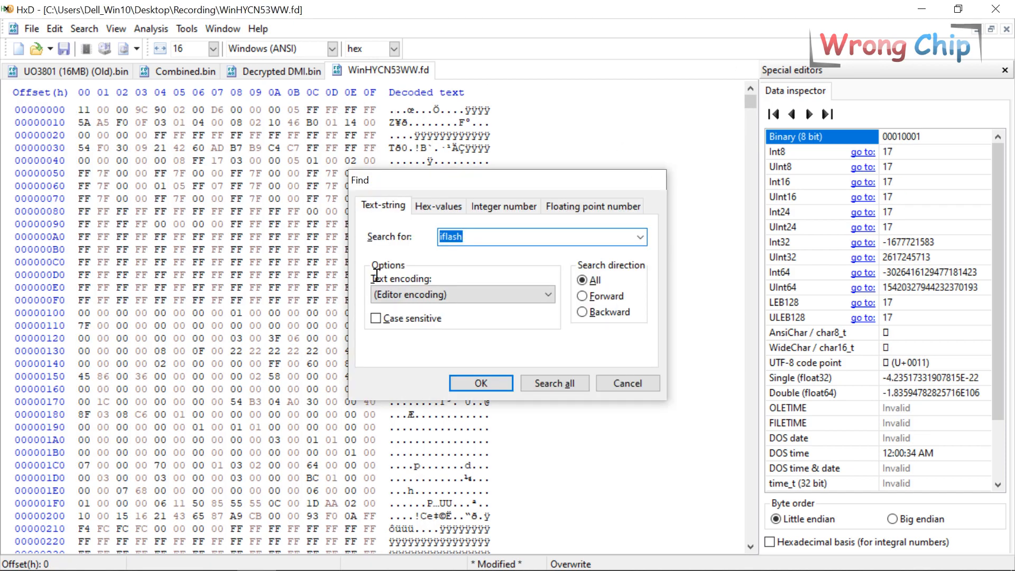
pyautogui.press('Return')
pyautogui.press('F3')
pyautogui.press('F3')
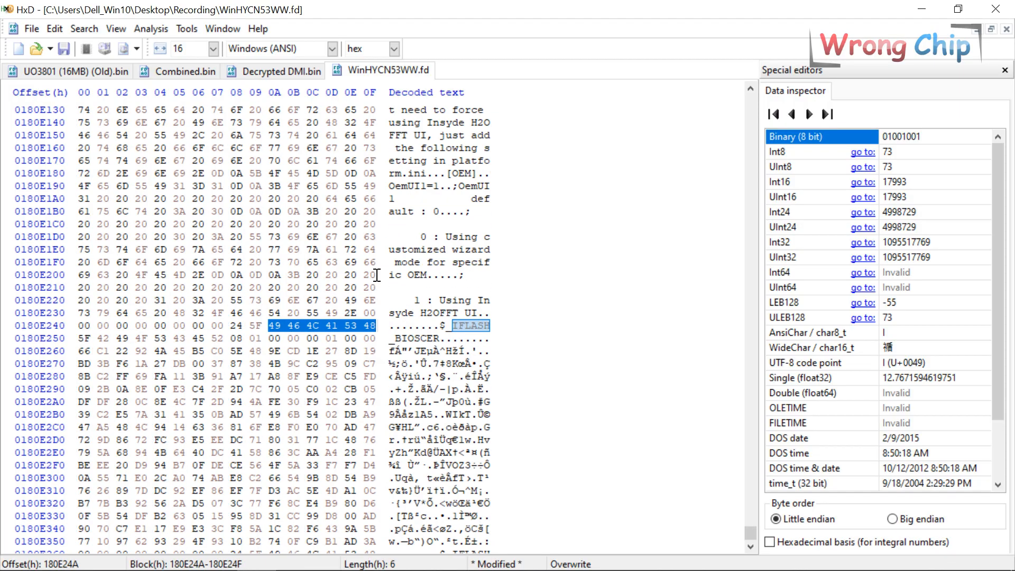
pyautogui.press('F3')
pyautogui.moveTo(376, 313); pyautogui.dragTo(270, 199)
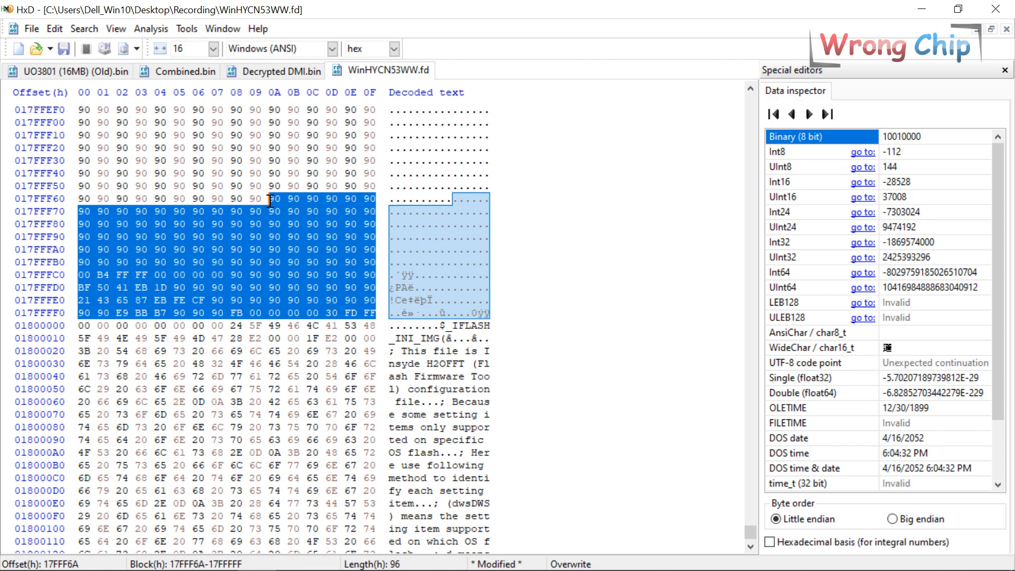
pyautogui.moveTo(746, 531); pyautogui.dragTo(750, 99)
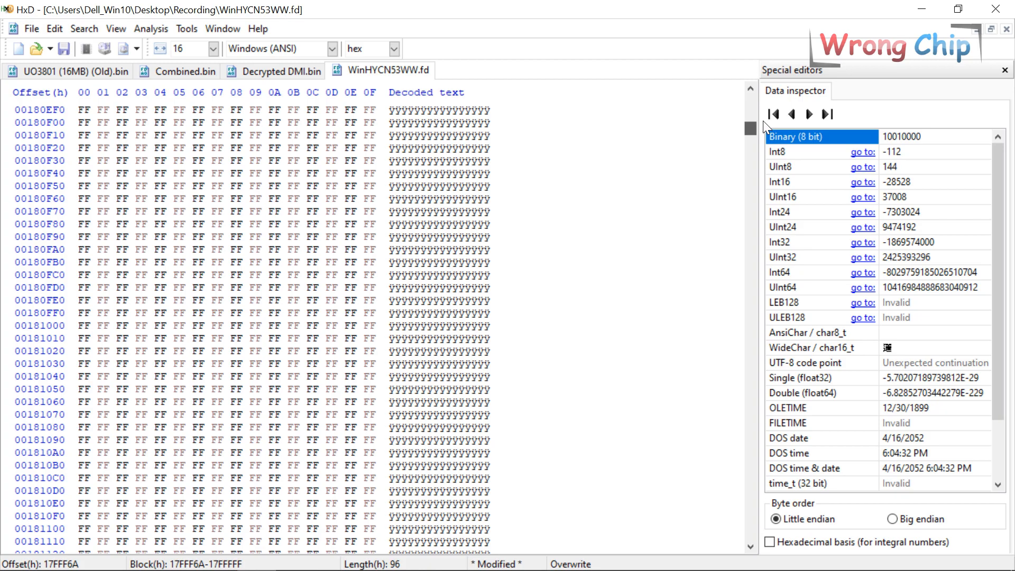
# - Select the firmware's first 0x1800000 bytes via Select block with length 1800000
pyautogui.hotkey('ctrl', 'Home')
pyautogui.hotkey('ctrl', 'e')
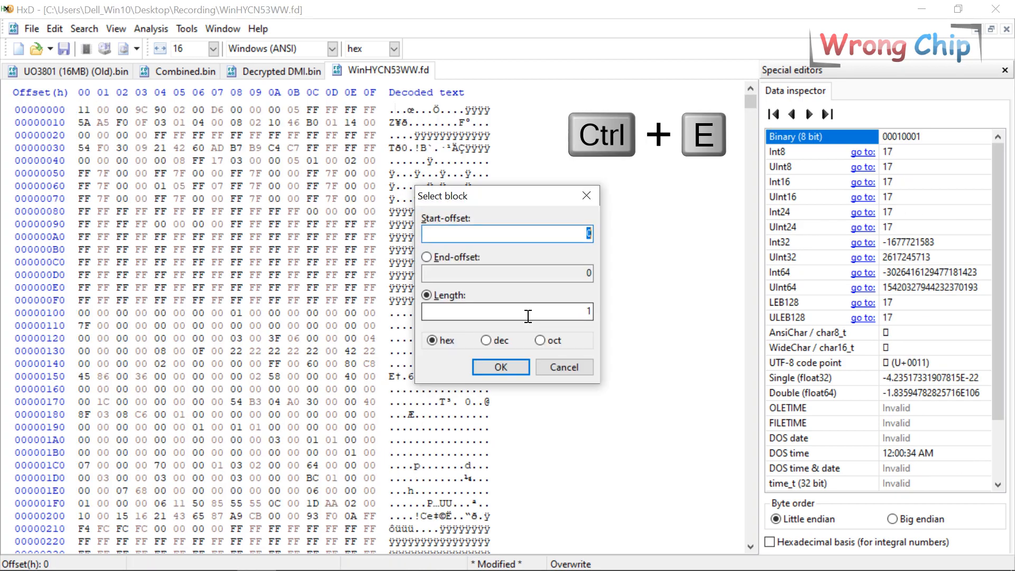
pyautogui.click(523, 311)
pyautogui.write('1800000')
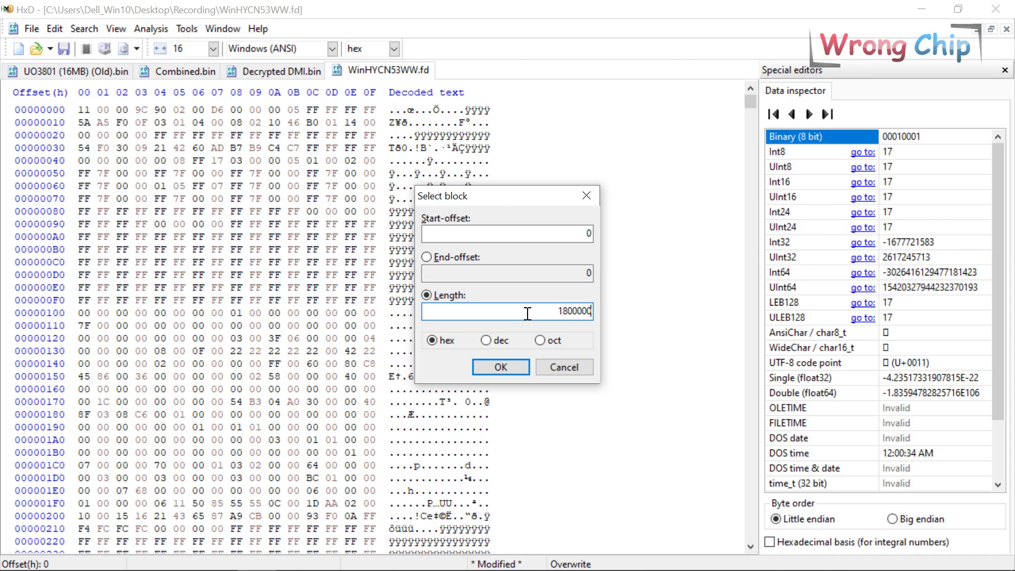
pyautogui.press('Return')
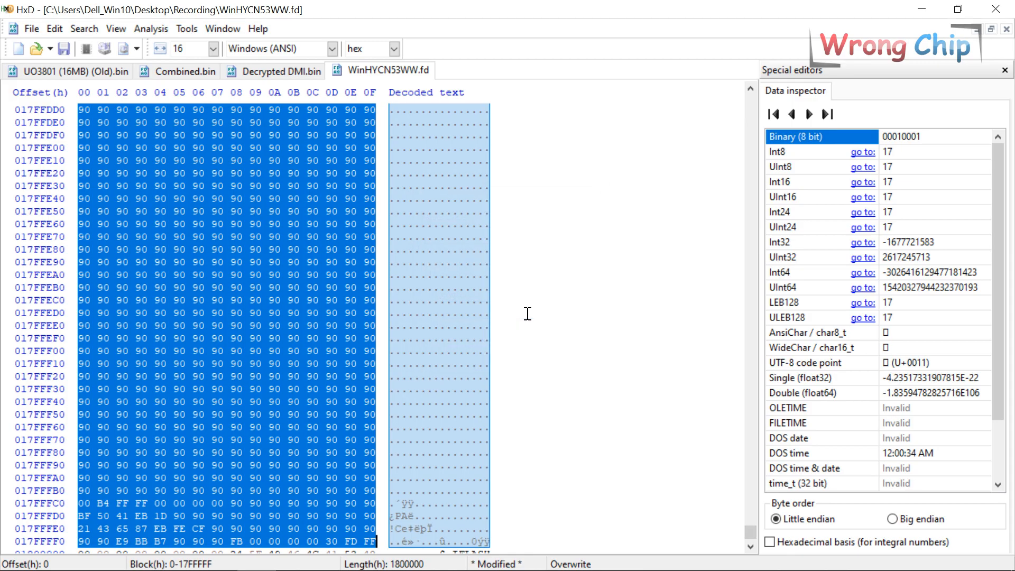
pyautogui.scroll(-5, 349, 327)
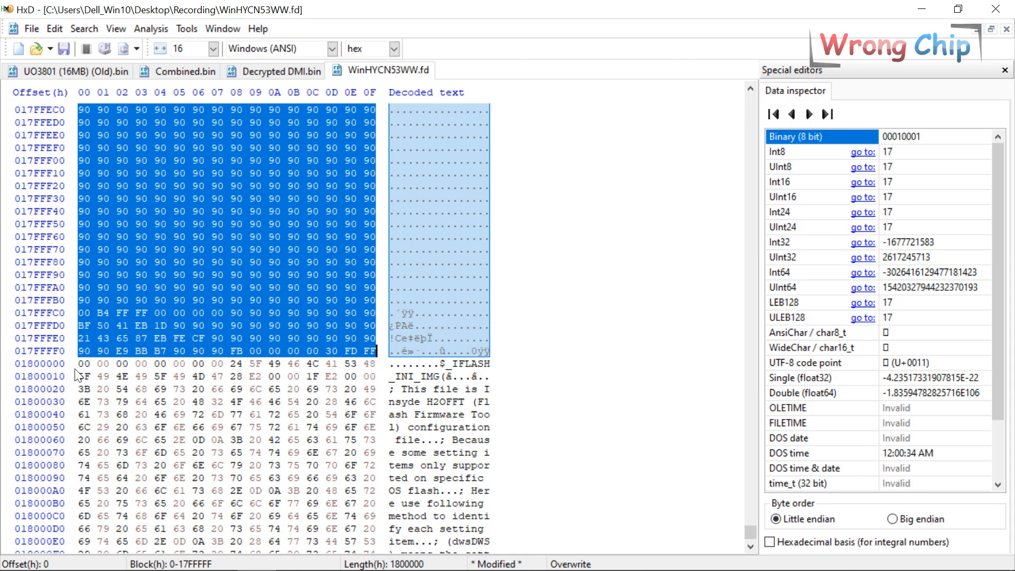
# - Delete all data after offset 17FFFFF and confirm the file is exactly 0x1800000 bytes
pyautogui.moveTo(80, 364); pyautogui.dragTo(397, 450)
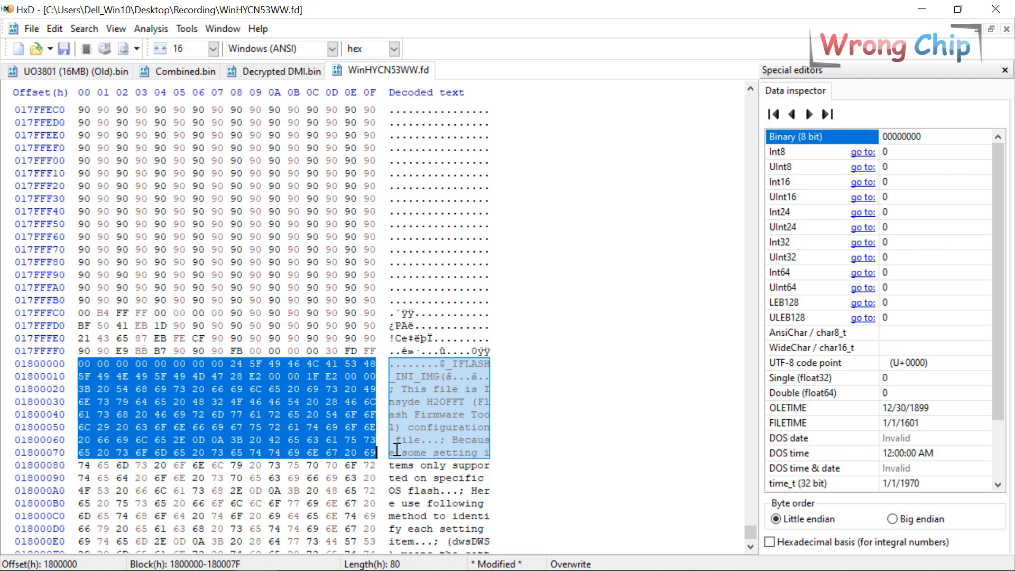
pyautogui.hotkey('shift', 'Up')
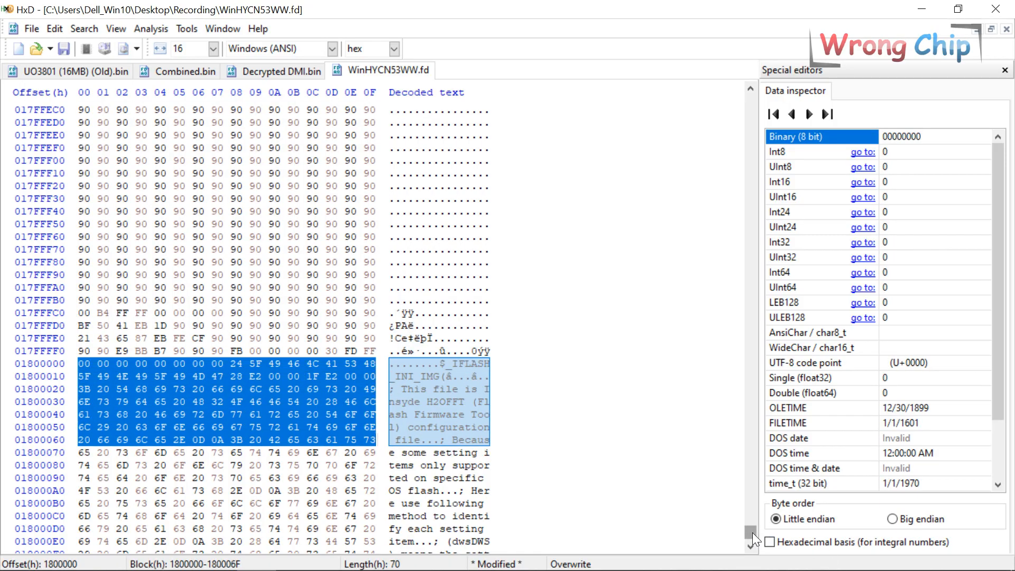
pyautogui.click(753, 533)
pyautogui.hotkey('ctrl', 'shift', 'End')
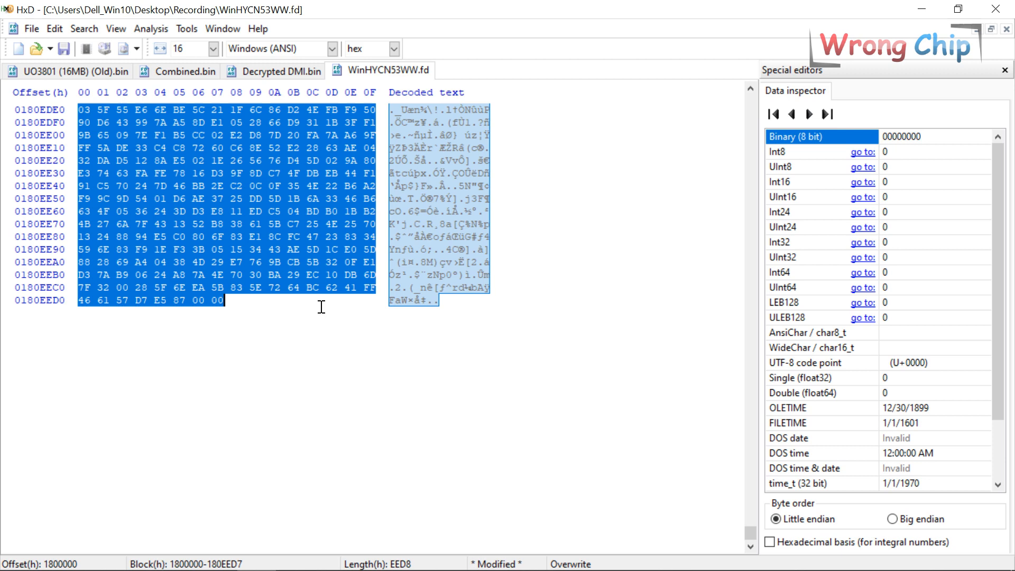
pyautogui.press('Delete')
pyautogui.click(325, 213)
pyautogui.hotkey('ctrl', 'a')
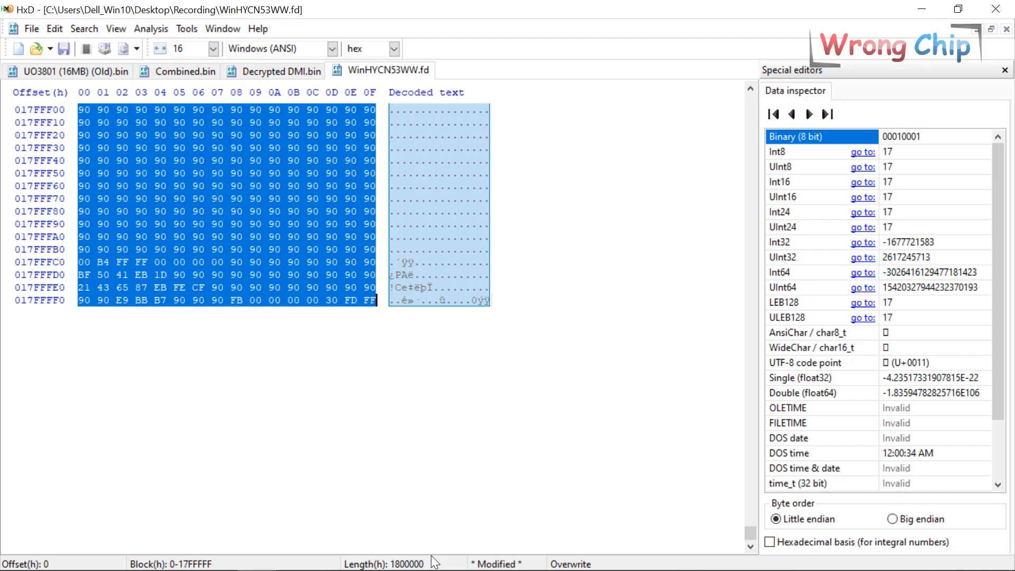
# - Save the trimmed HYCN53WW firmware as New.bin
pyautogui.click(27, 32)
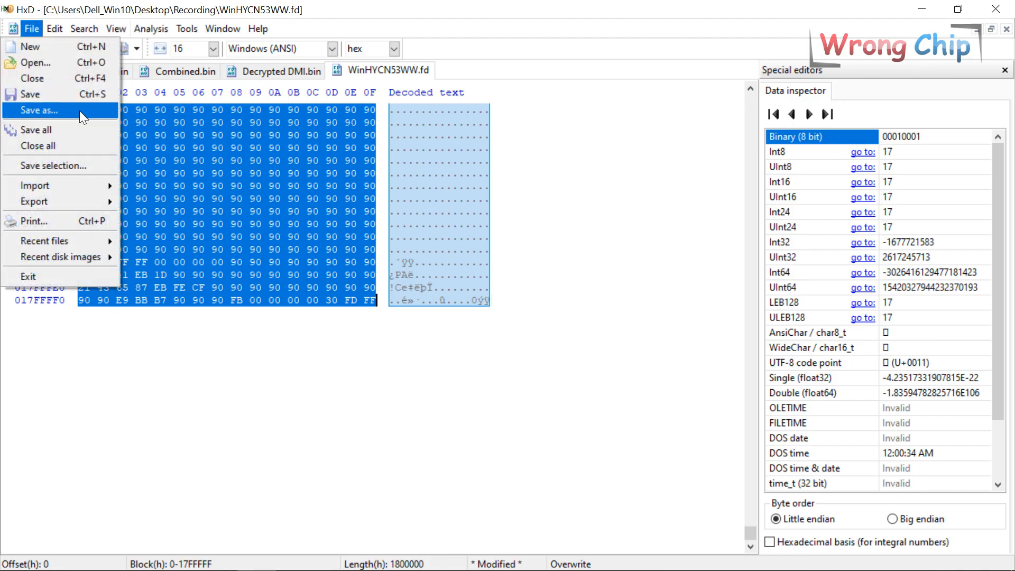
pyautogui.click(80, 110)
pyautogui.write('New.bi')
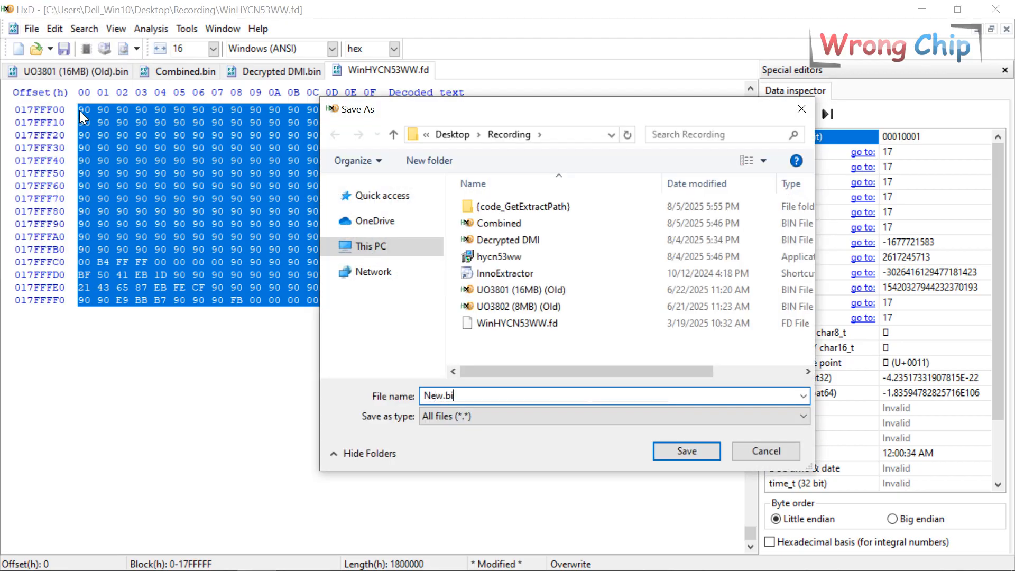
pyautogui.write('n')
pyautogui.press('Return')
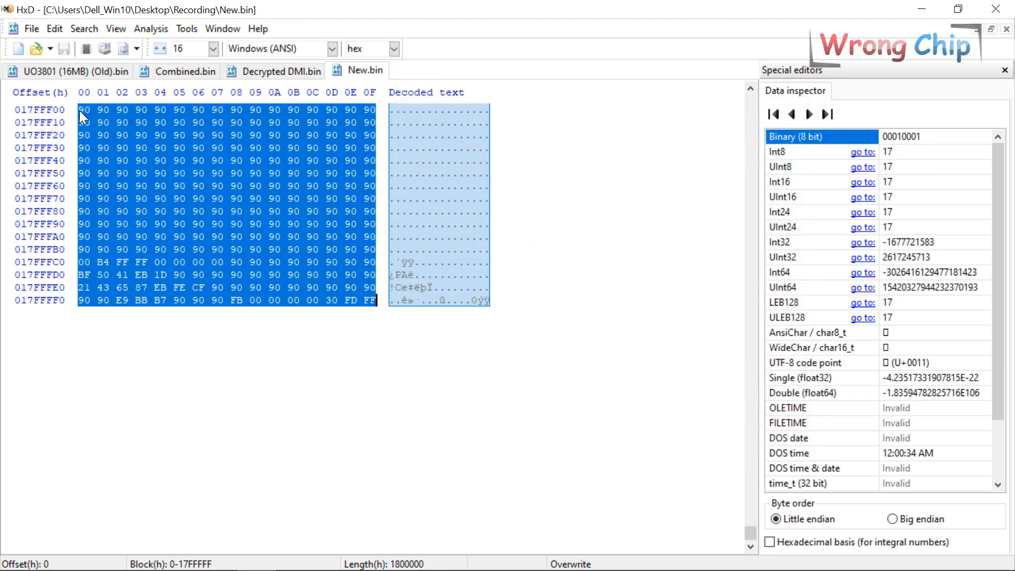
# - Locate the LENV and LDBG markers in New.bin to find the region at offset B73000
pyautogui.hotkey('ctrl', 'f')
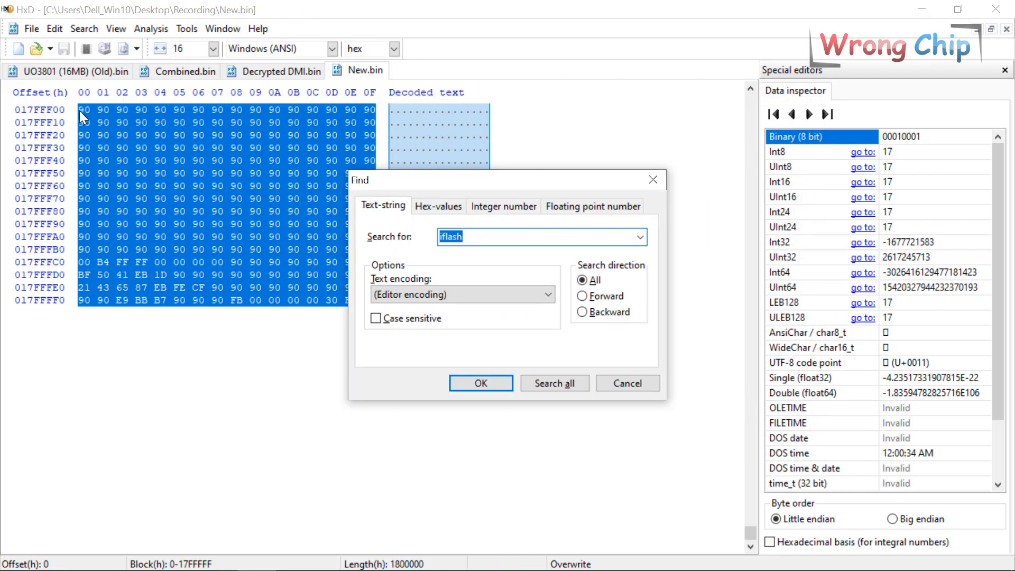
pyautogui.write('lenV')
pyautogui.press('Return')
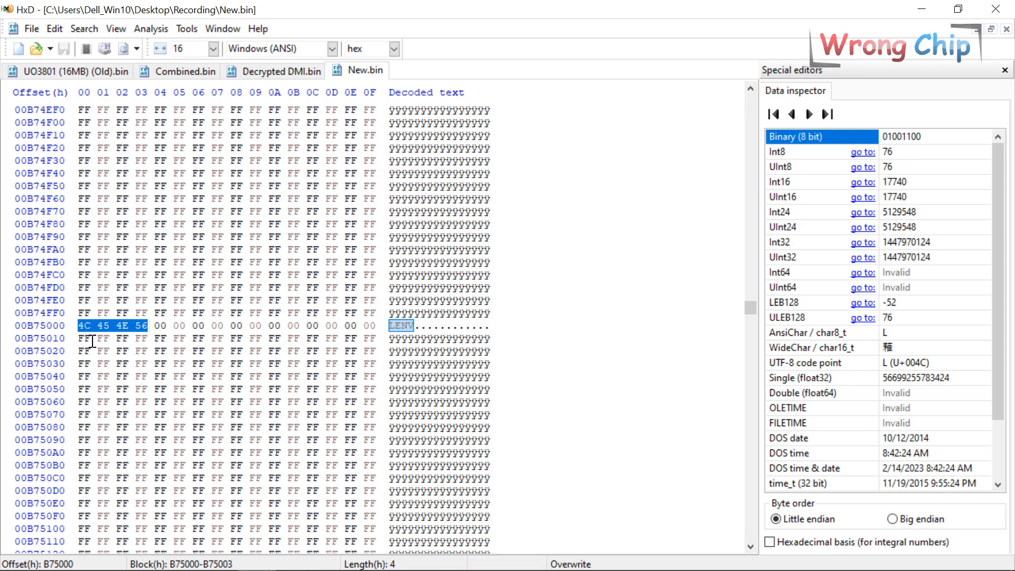
pyautogui.moveTo(82, 326); pyautogui.dragTo(406, 466)
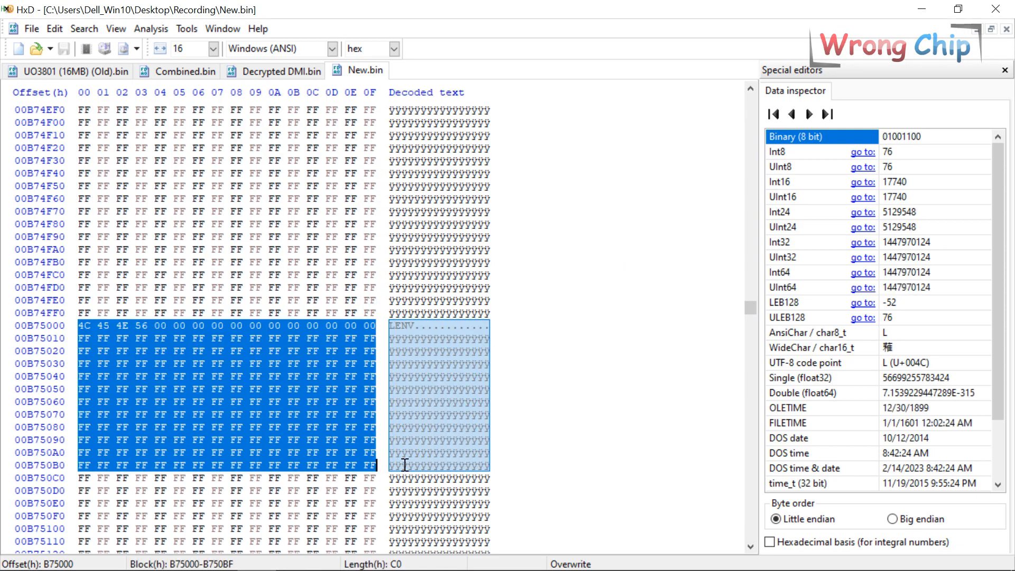
pyautogui.hotkey('ctrl', 'f')
pyautogui.write('ldbg')
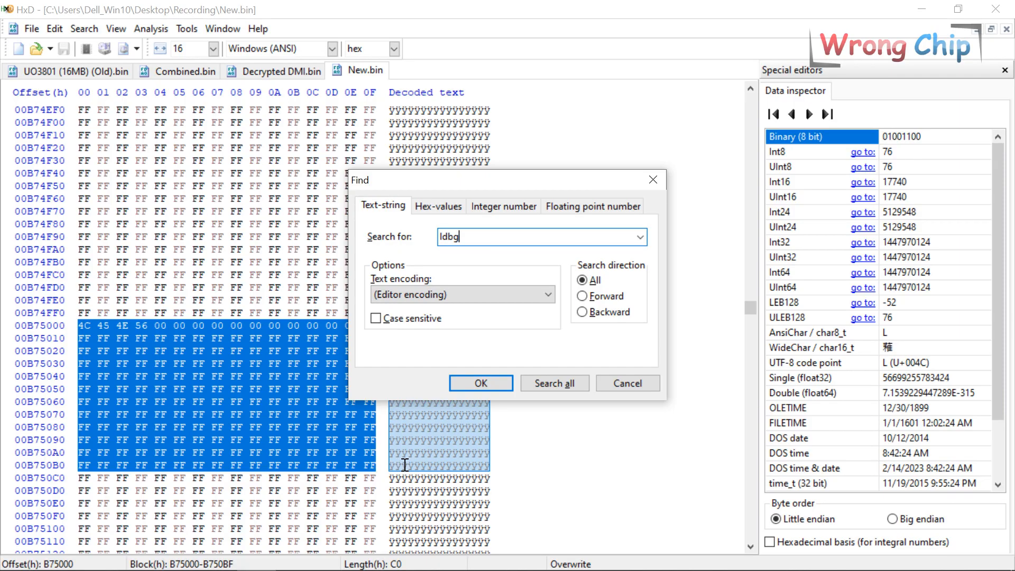
pyautogui.press('Return')
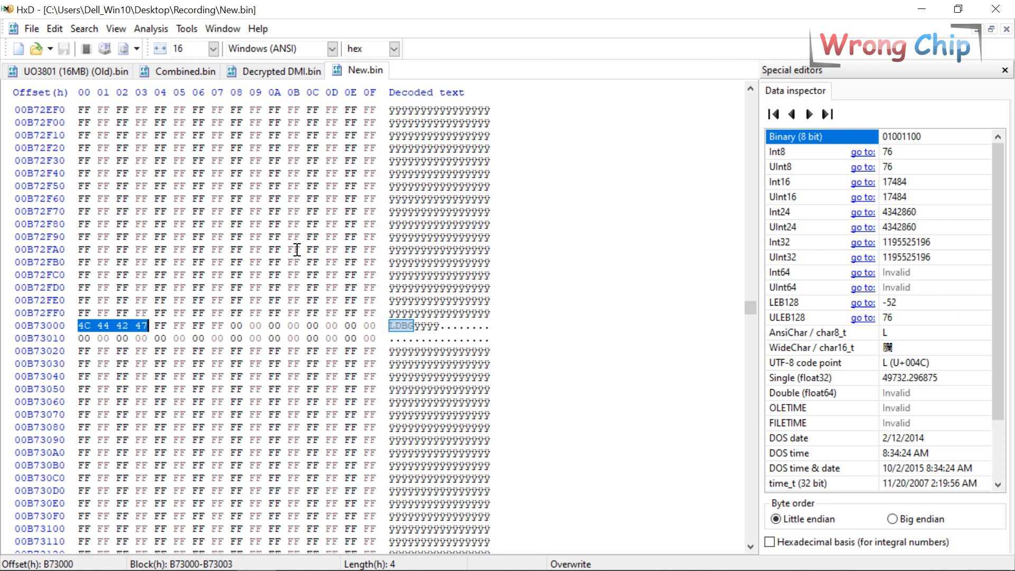
# - In Combined.bin, select and copy the 0x4000-byte block starting at the LDBG marker
pyautogui.click(187, 71)
pyautogui.hotkey('ctrl', 'f')
pyautogui.press('Return')
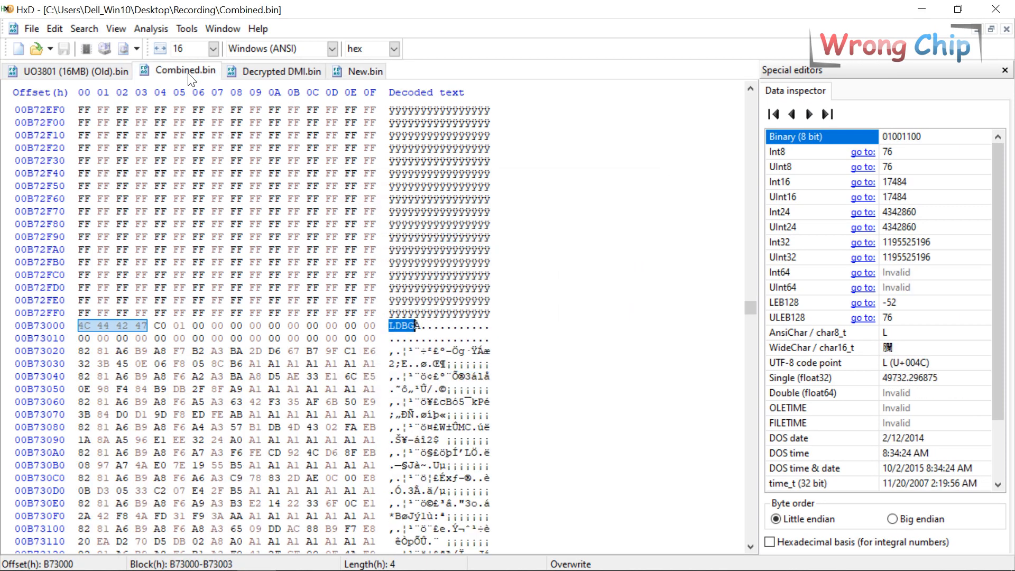
pyautogui.click(84, 326)
pyautogui.hotkey('ctrl', 'e')
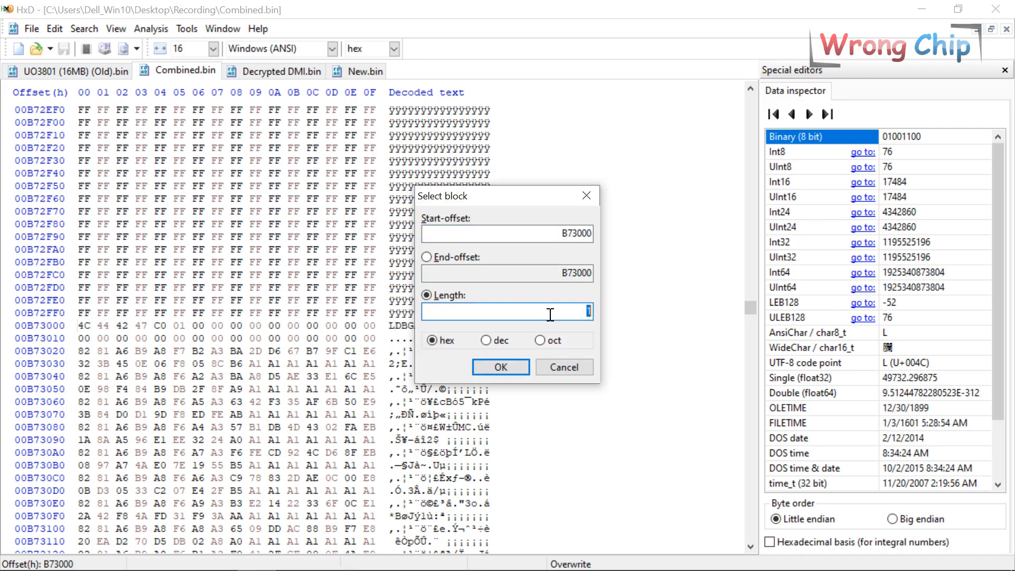
pyautogui.write('4000')
pyautogui.press('Return')
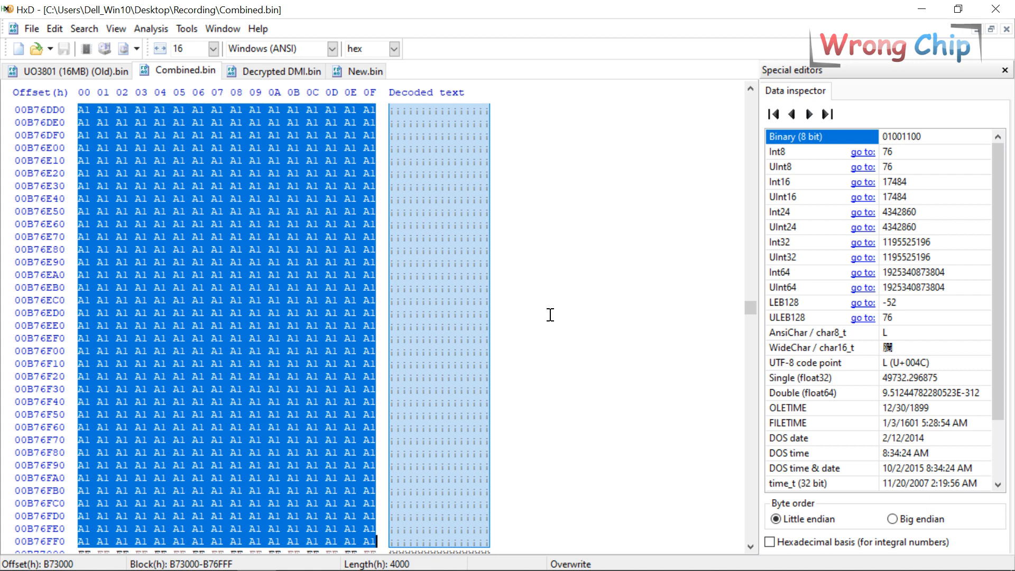
# - Paste-write the copied LDBG block into New.bin at B73000 and save New.bin
pyautogui.click(365, 71)
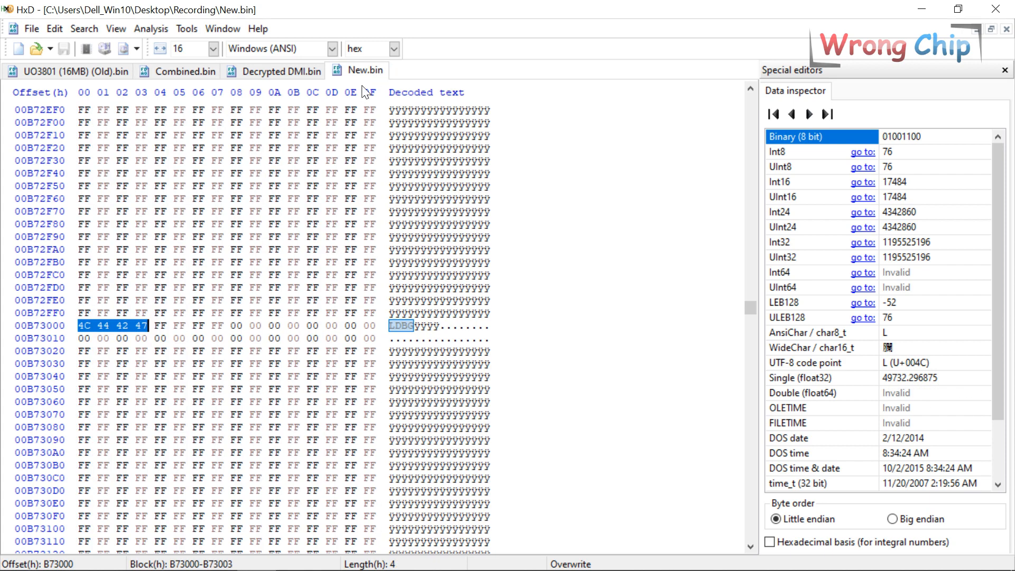
pyautogui.click(78, 326)
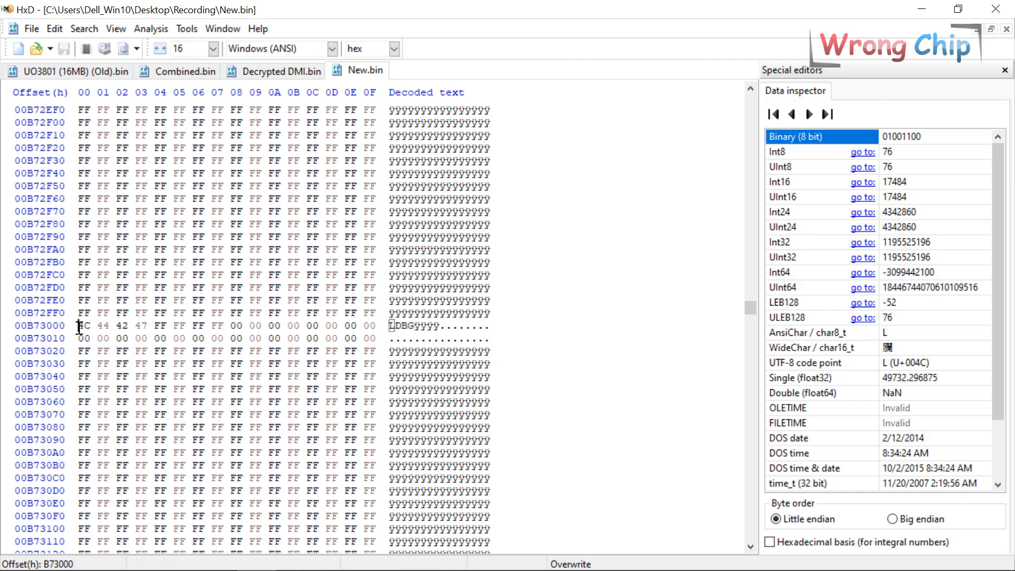
pyautogui.rightClick(78, 326)
pyautogui.click(115, 406)
pyautogui.hotkey('ctrl', 's')
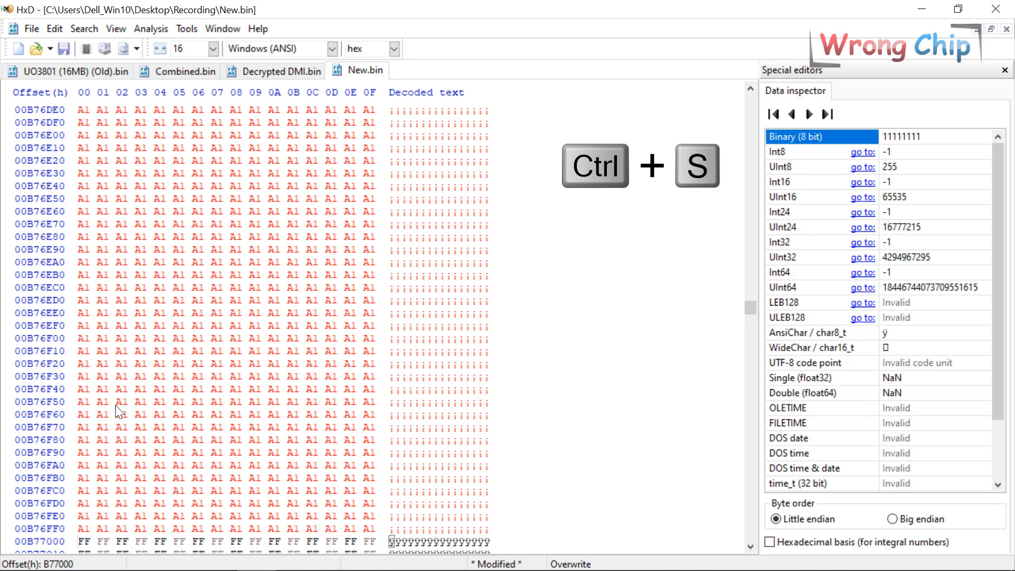
pyautogui.hotkey('ctrl', 's')
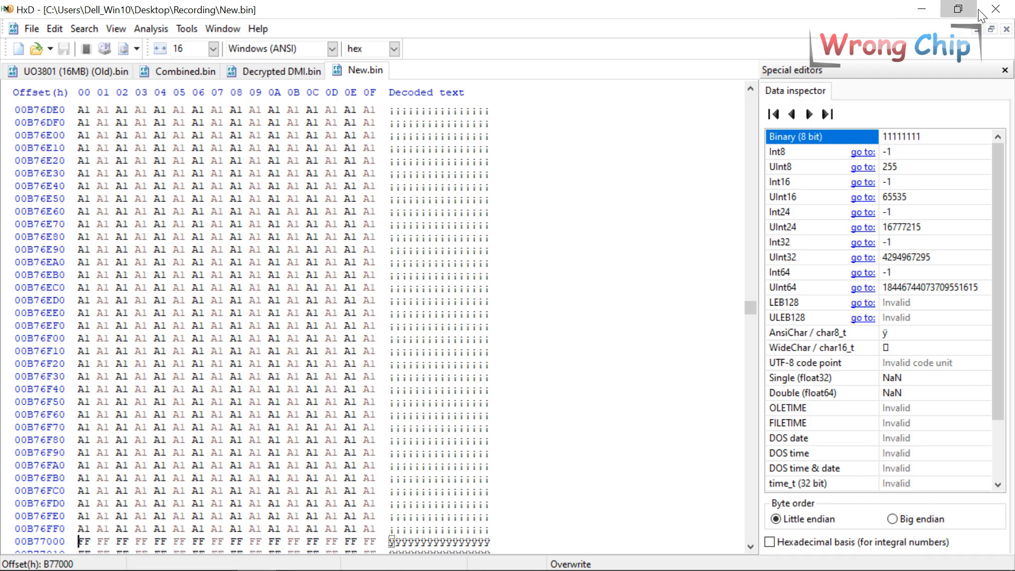
# - Analyse Combined.bin in ME Analyzer and note its Initialized file system state
pyautogui.click(996, 11)
pyautogui.click(194, 116)
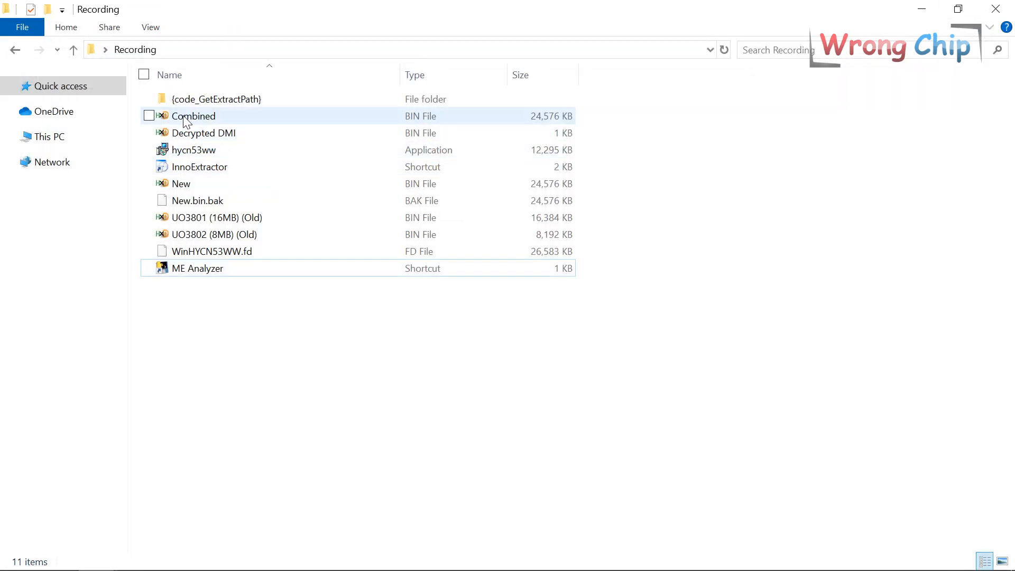
pyautogui.moveTo(194, 116); pyautogui.dragTo(217, 268)
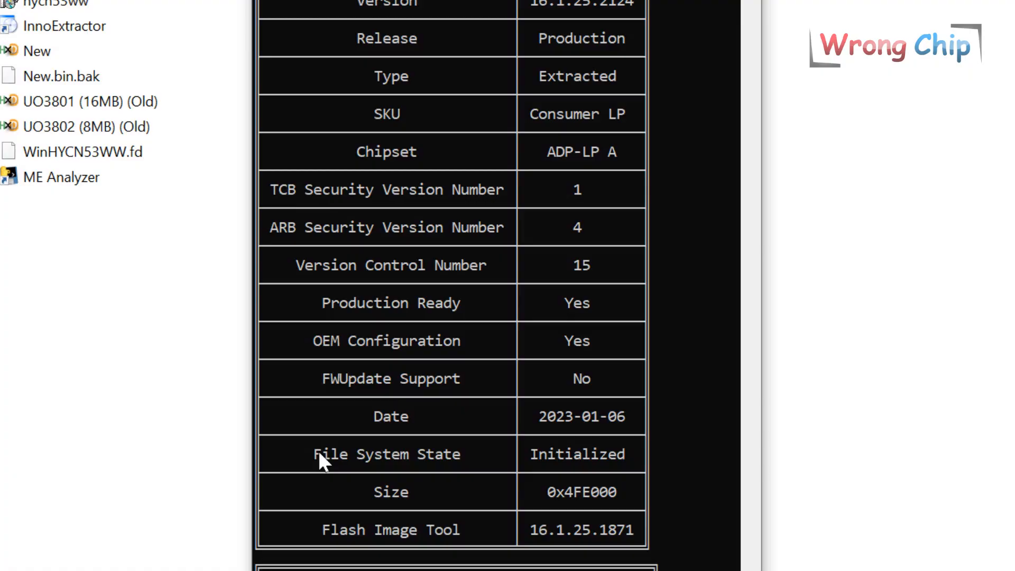
pyautogui.click(499, 168)
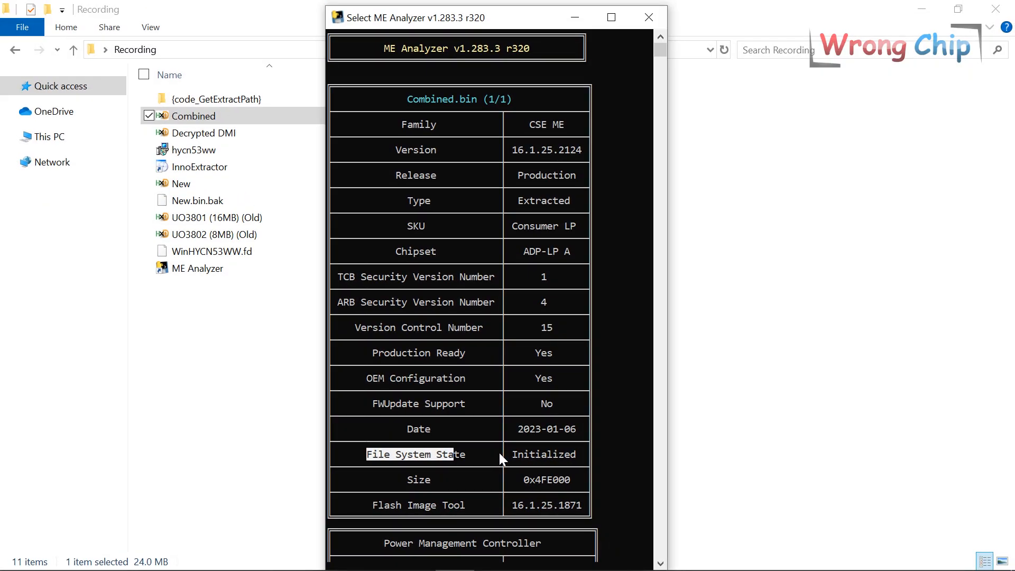
pyautogui.click(525, 454)
pyautogui.moveTo(515, 455); pyautogui.dragTo(577, 454)
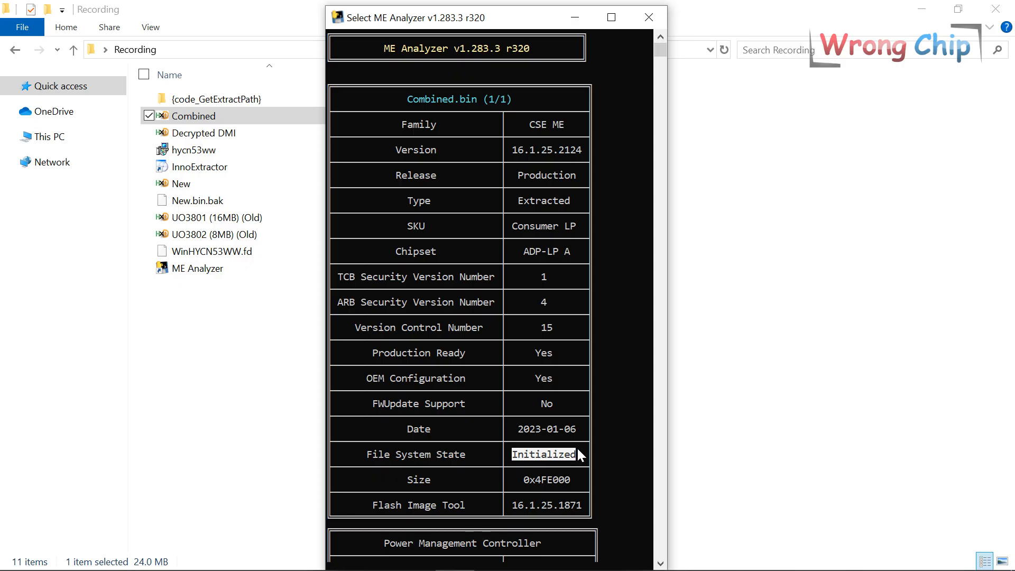
# - Analyse New.bin in ME Analyzer, noting Configured state, Consumer LP SKU and ADP-LP A chipset
pyautogui.click(649, 17)
pyautogui.click(180, 184)
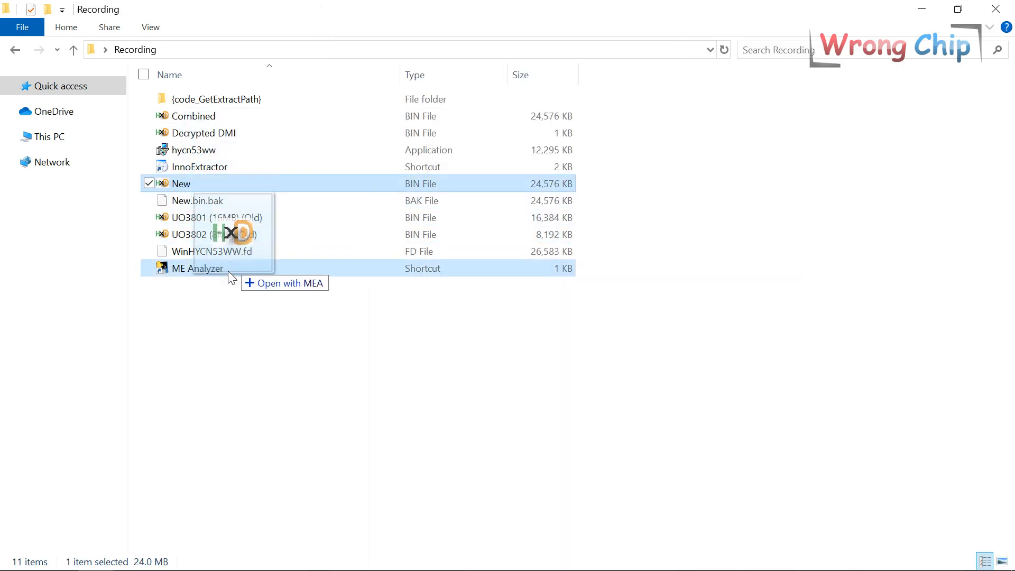
pyautogui.moveTo(216, 184); pyautogui.dragTo(222, 268)
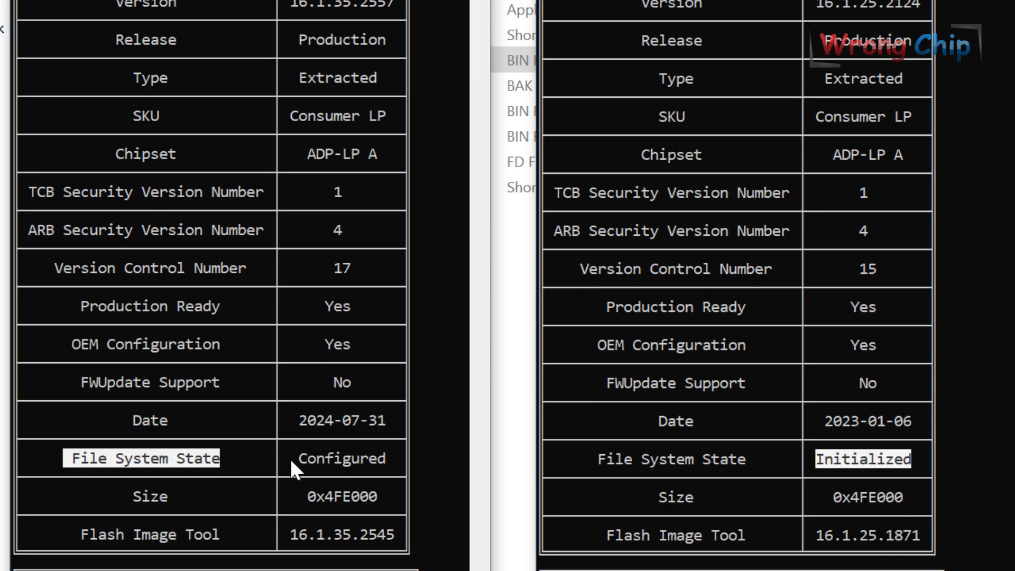
pyautogui.moveTo(294, 461); pyautogui.dragTo(366, 461)
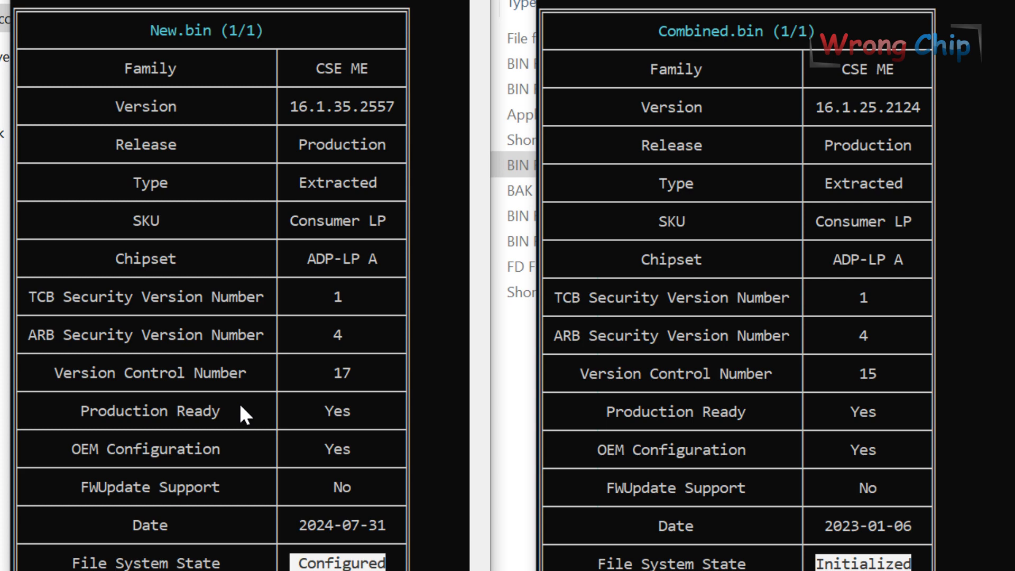
pyautogui.moveTo(288, 221); pyautogui.dragTo(387, 223)
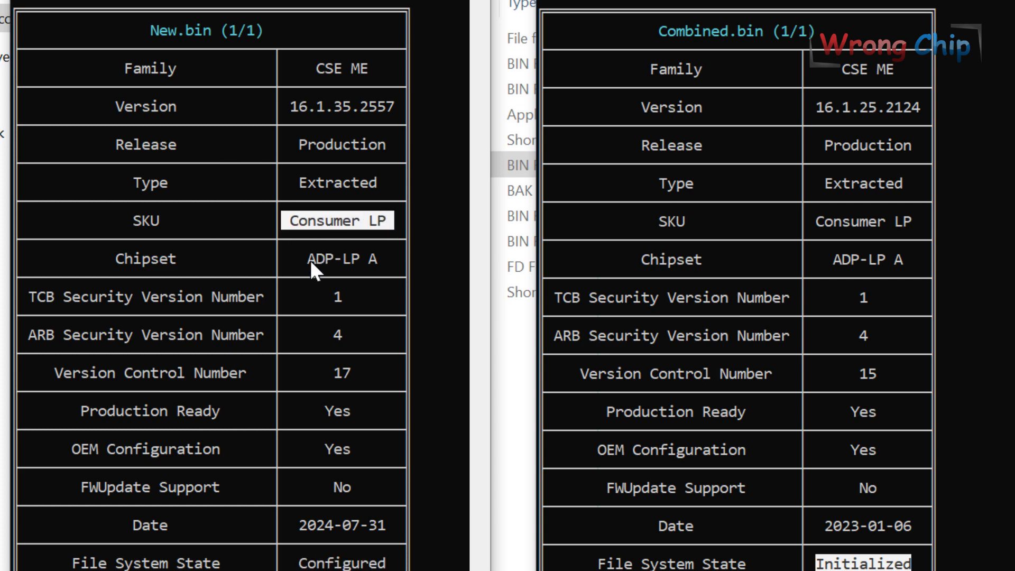
pyautogui.moveTo(307, 260); pyautogui.dragTo(380, 263)
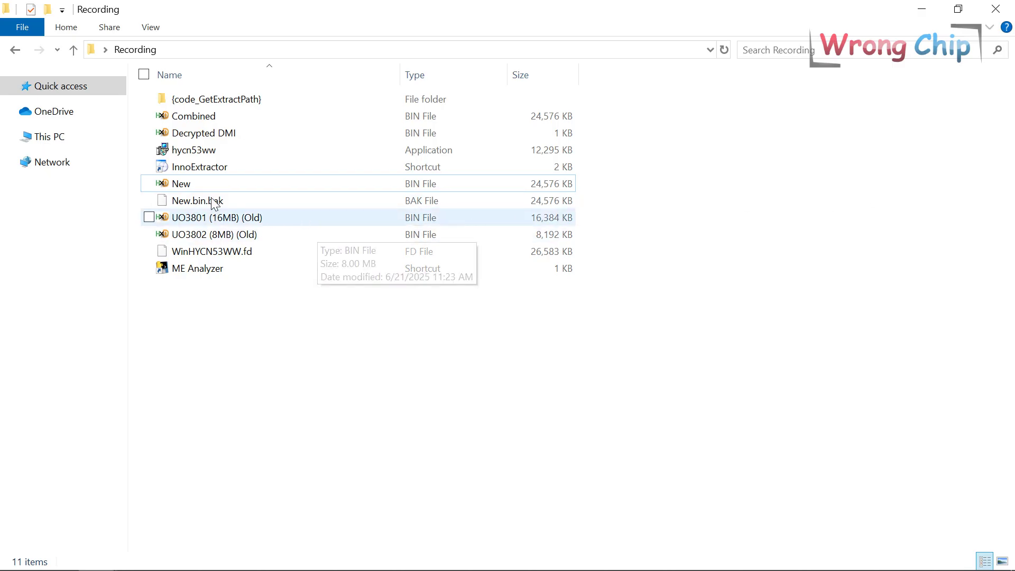
pyautogui.click(228, 183)
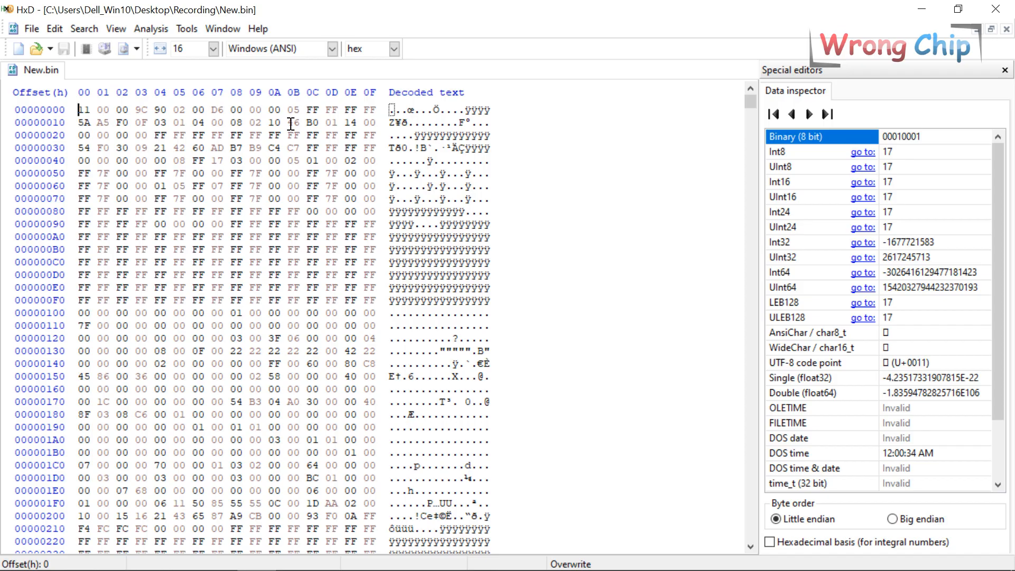
# - Select the first 800000 hex bytes of New.bin by length and cut them out
pyautogui.hotkey('ctrl', 'e')
pyautogui.click(508, 311)
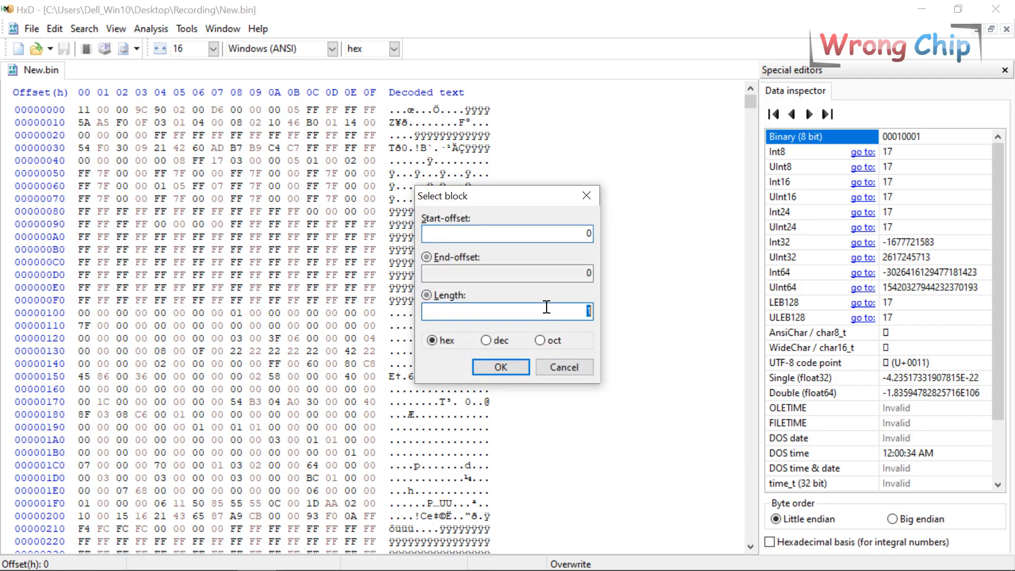
pyautogui.write('800000')
pyautogui.press('Return')
pyautogui.hotkey('ctrl', 'x')
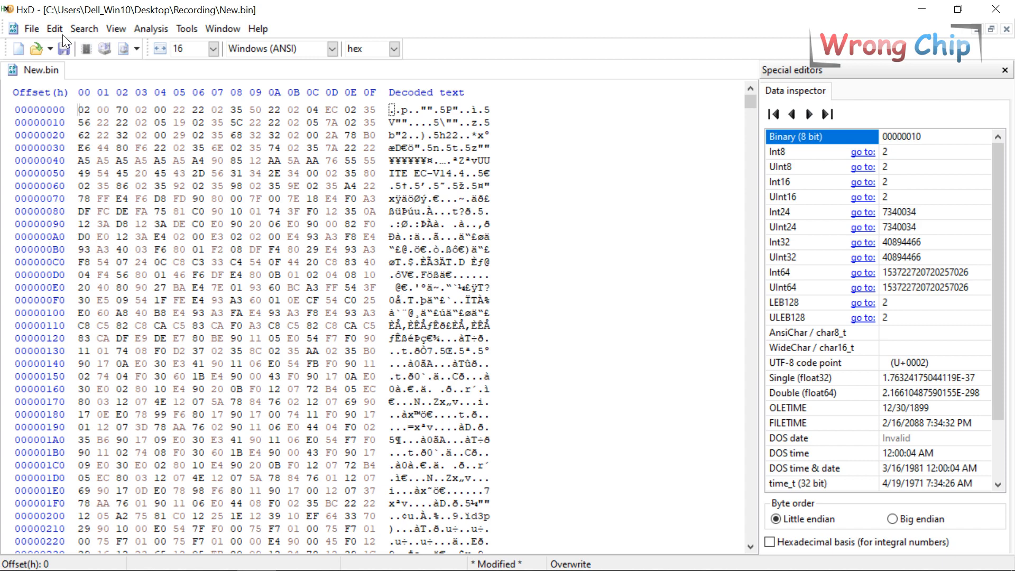
# - Paste the cut 8MB into a new document and save it as New 8MB.bin
pyautogui.click(33, 28)
pyautogui.hotkey('ctrl', 'v')
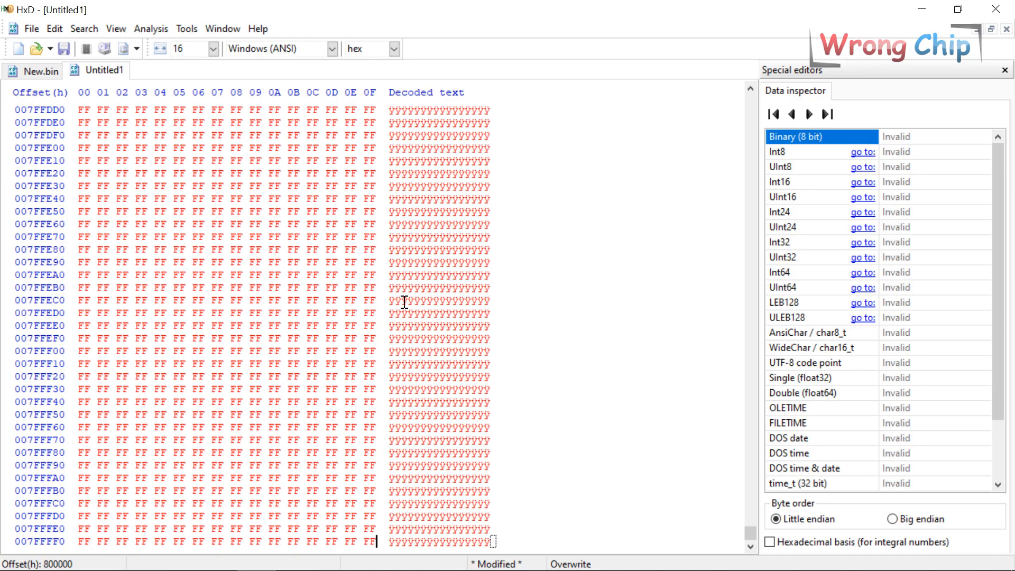
pyautogui.click(345, 341)
pyautogui.hotkey('ctrl', 'a')
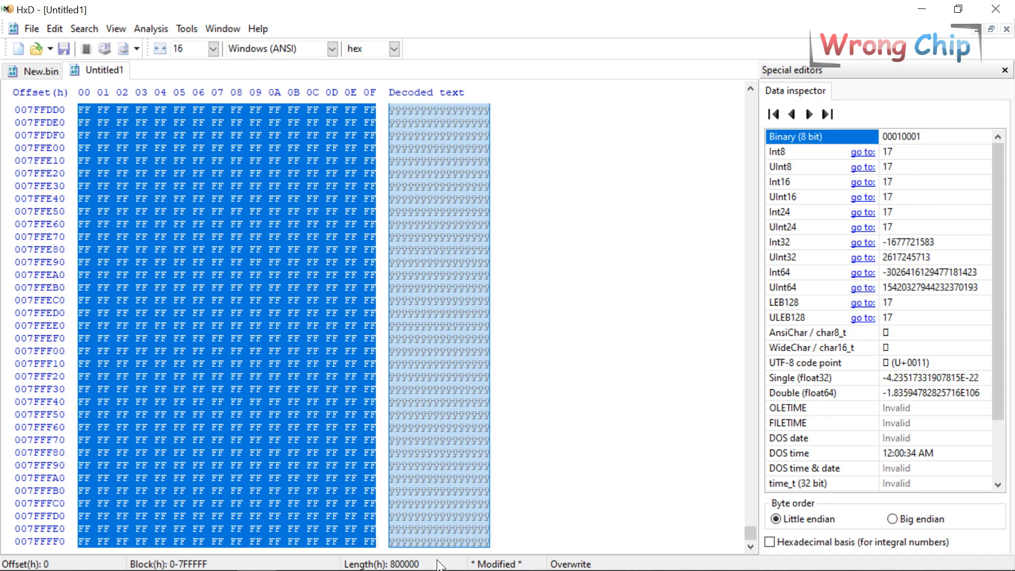
pyautogui.click(31, 29)
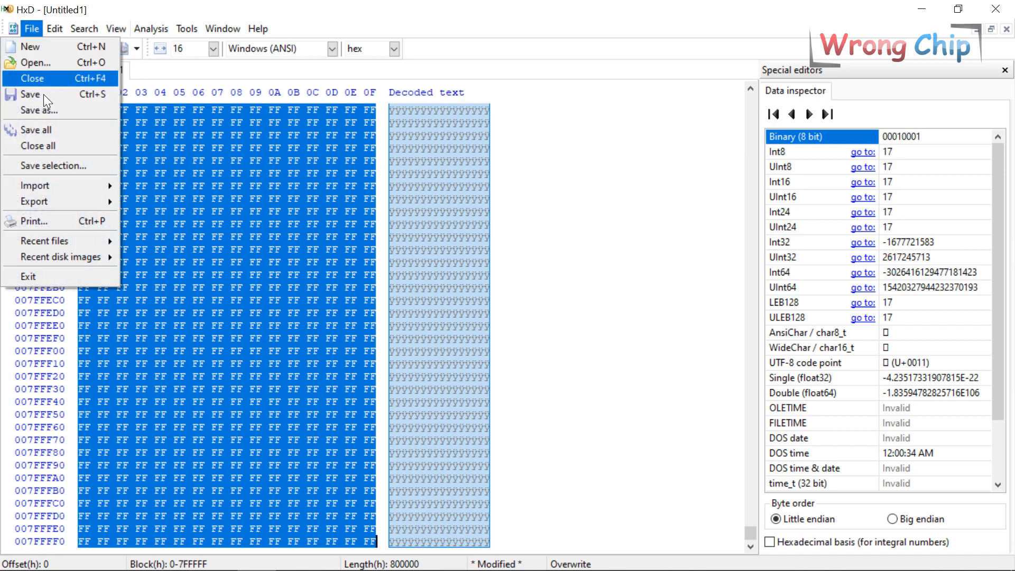
pyautogui.click(41, 108)
pyautogui.write('New 8')
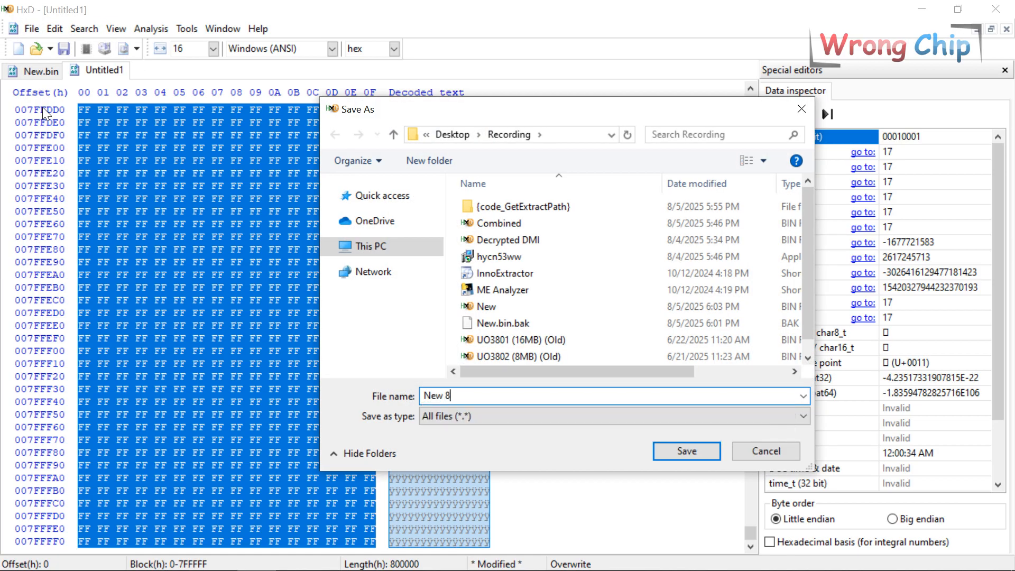
pyautogui.write('MB.bin')
pyautogui.press('Return')
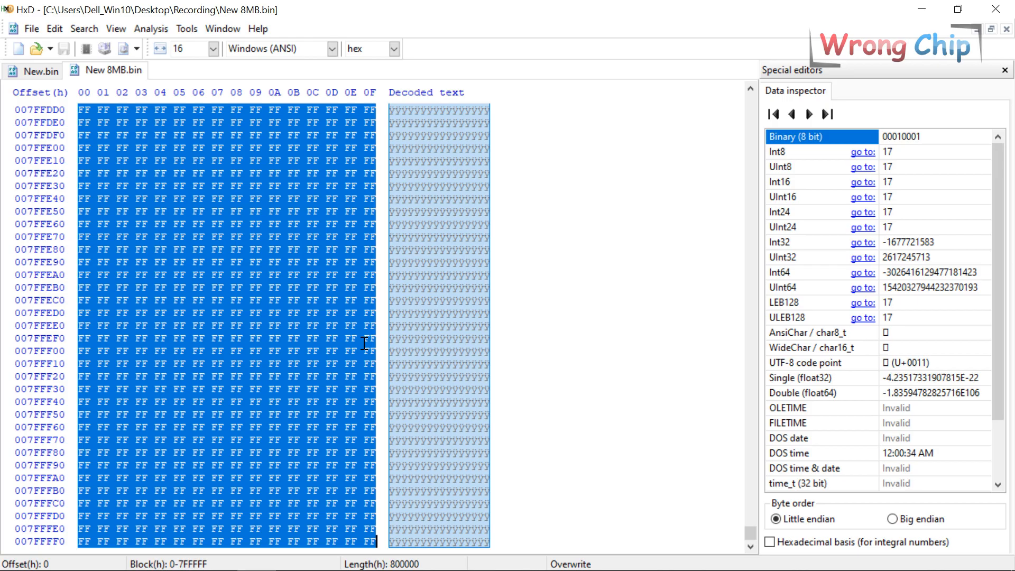
# - Save the remaining 16MB of New.bin under the name New 16MB.bin
pyautogui.click(30, 71)
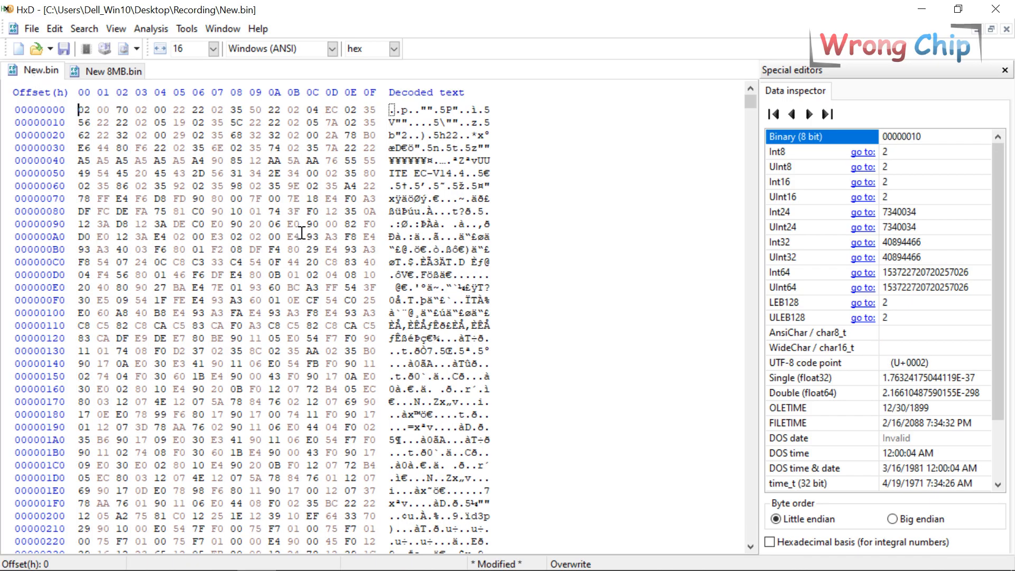
pyautogui.hotkey('ctrl', 'a')
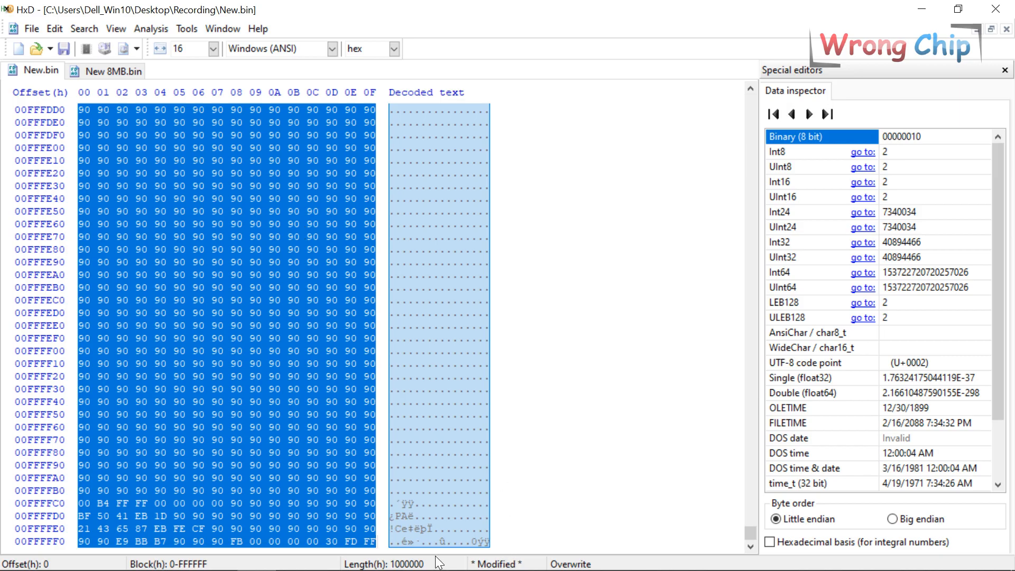
pyautogui.click(54, 29)
pyautogui.moveTo(31, 29)
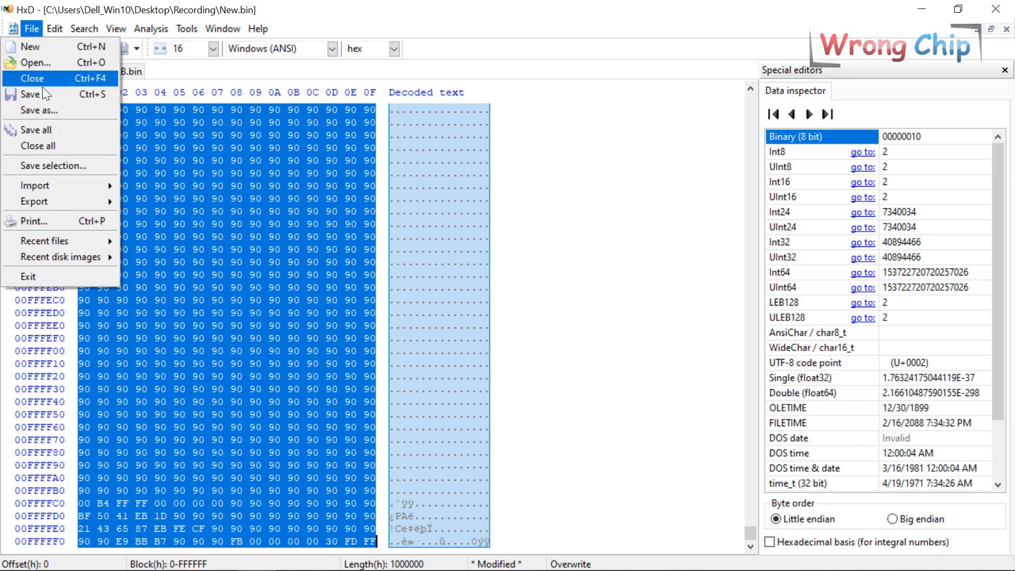
pyautogui.click(44, 107)
pyautogui.write('New ')
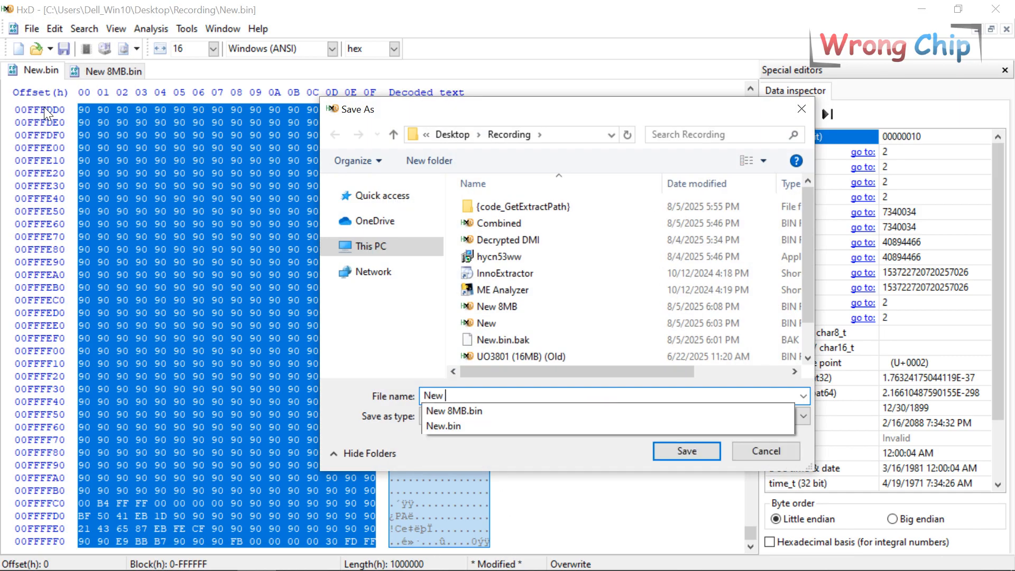
pyautogui.write('17MB')
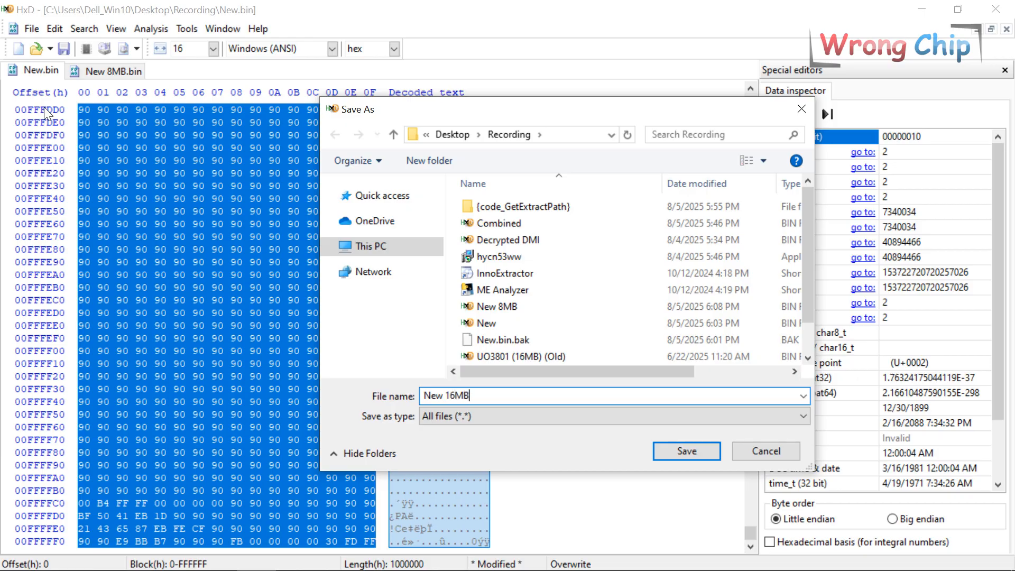
pyautogui.write('n')
pyautogui.press('Return')
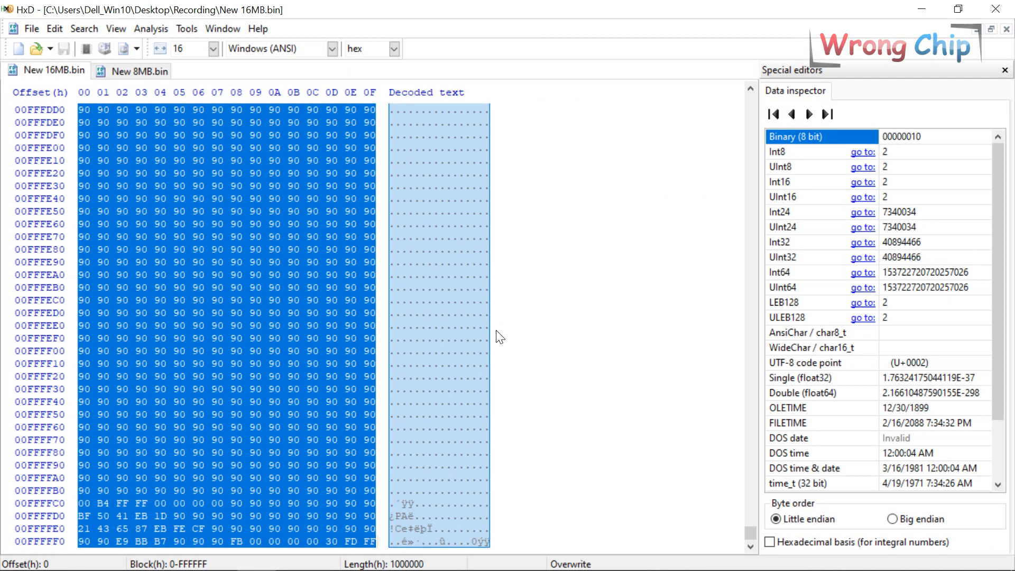
# - Rename New 8MB to 'Lenovo ThinkBook 16 G4+ IAP New 8MB' in File Explorer
pyautogui.click(923, 9)
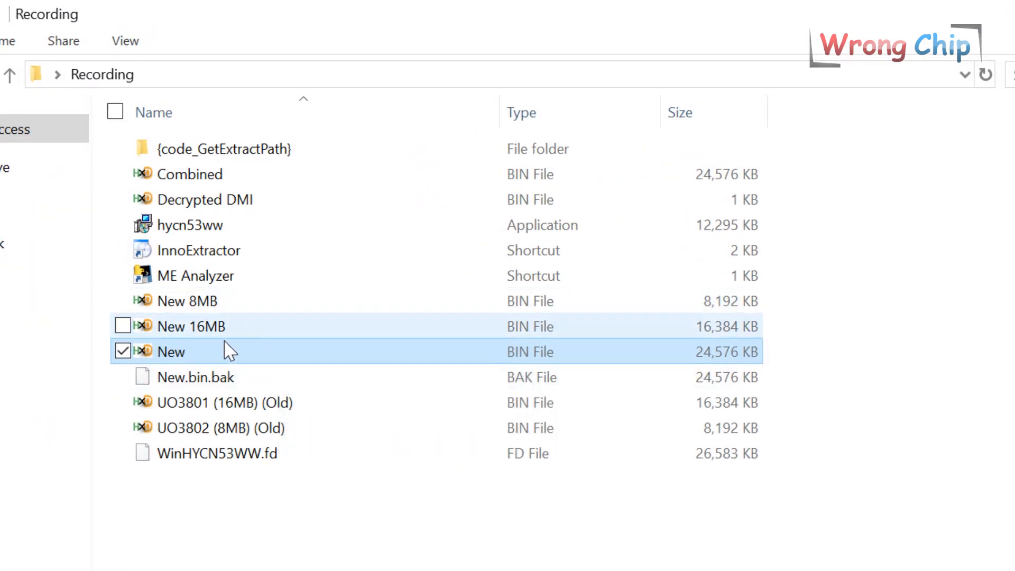
pyautogui.click(188, 300)
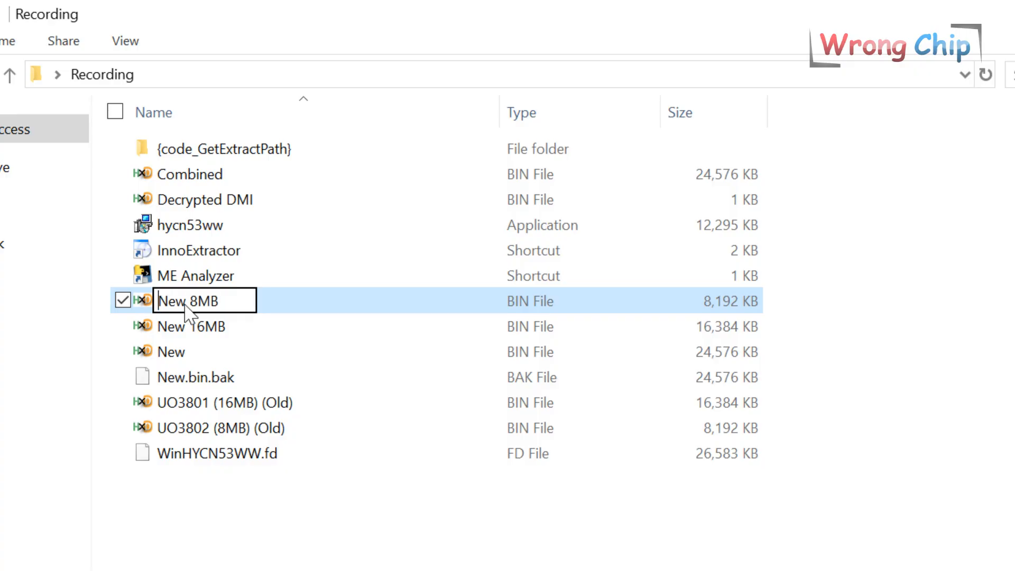
pyautogui.hotkey('ctrl', 'v')
# - Prepend 'Lenovo ThinkBook 16 G4+ IAP' to the New 16MB file name
pyautogui.click(192, 326)
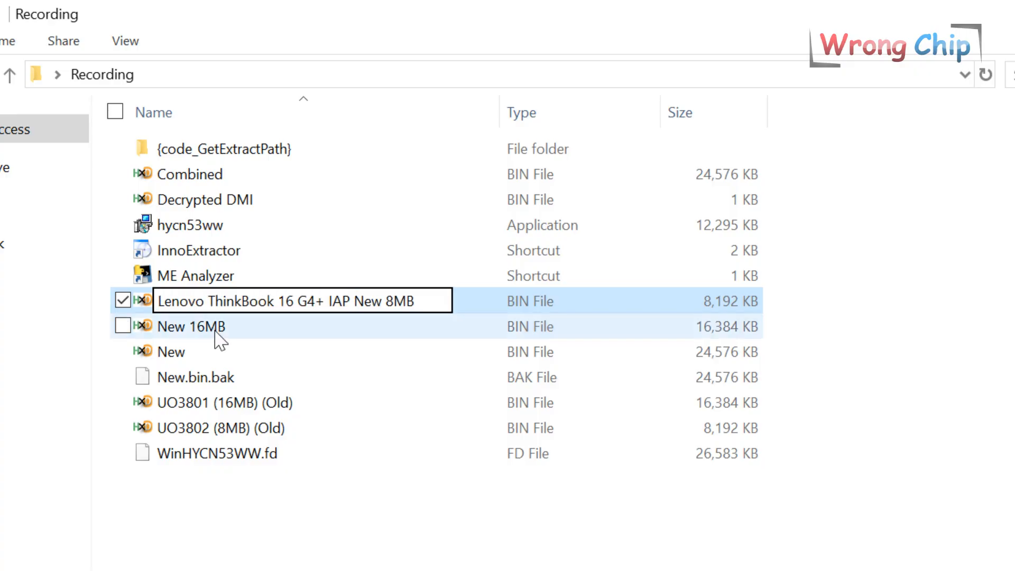
pyautogui.click(191, 325)
pyautogui.press('Home')
pyautogui.hotkey('ctrl', 'v')
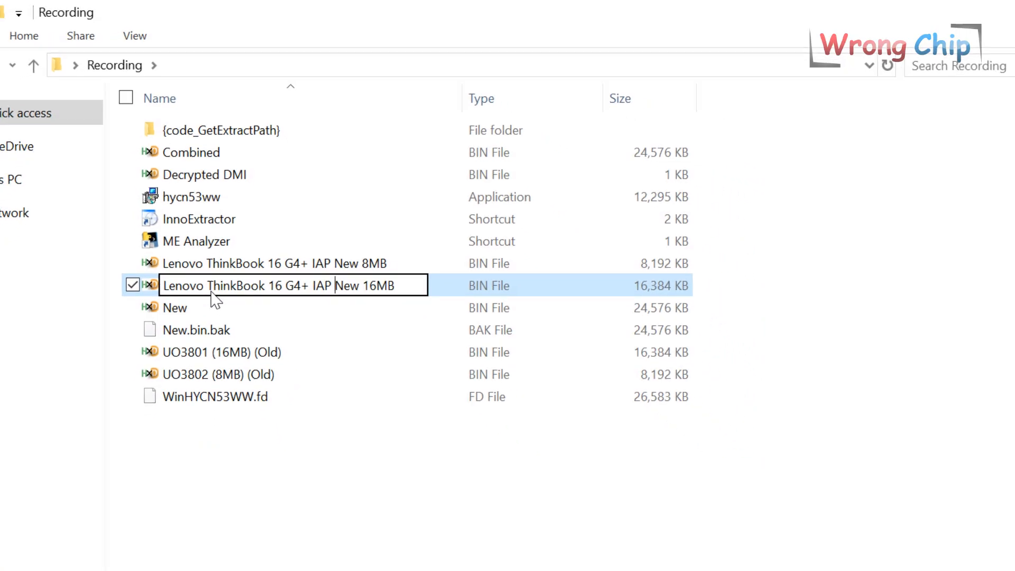